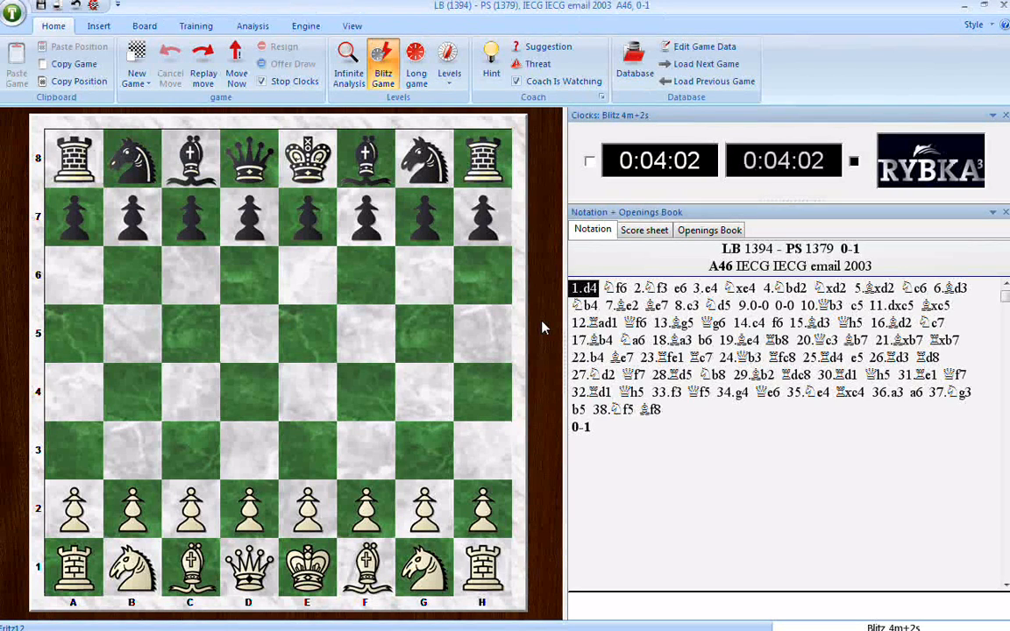
Step: Open the game list of the database and select game 10, the unannotated 2003 IECG email game
key(F12)
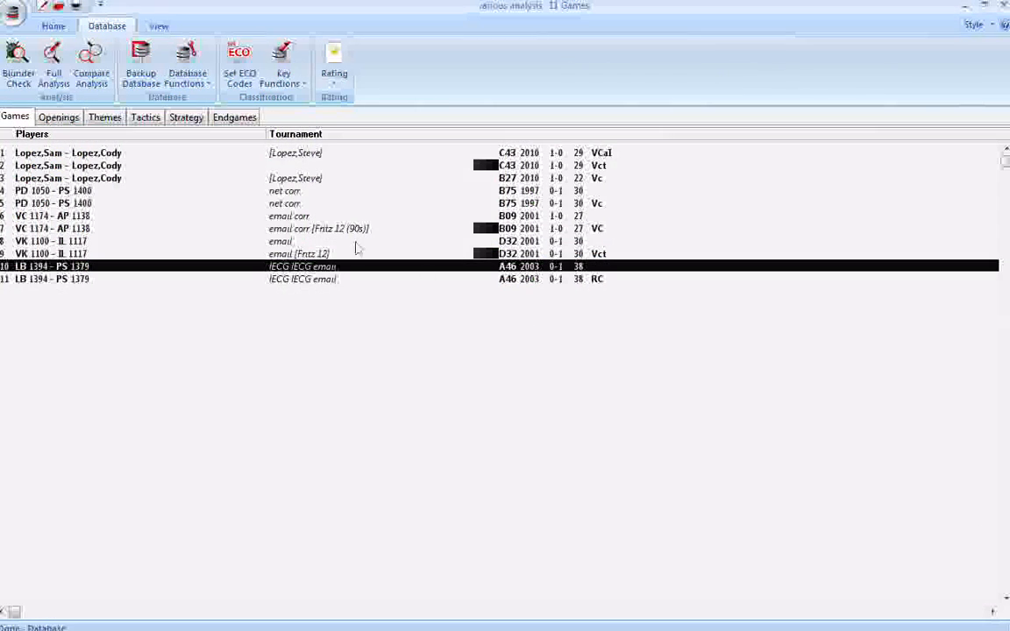
click(53, 25)
click(168, 203)
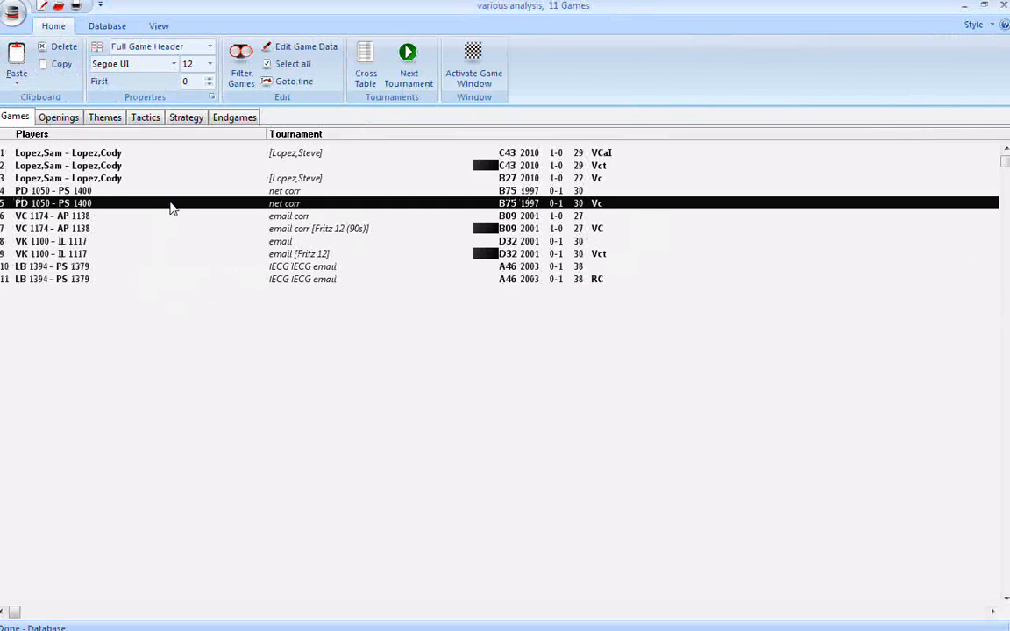
click(184, 243)
click(202, 269)
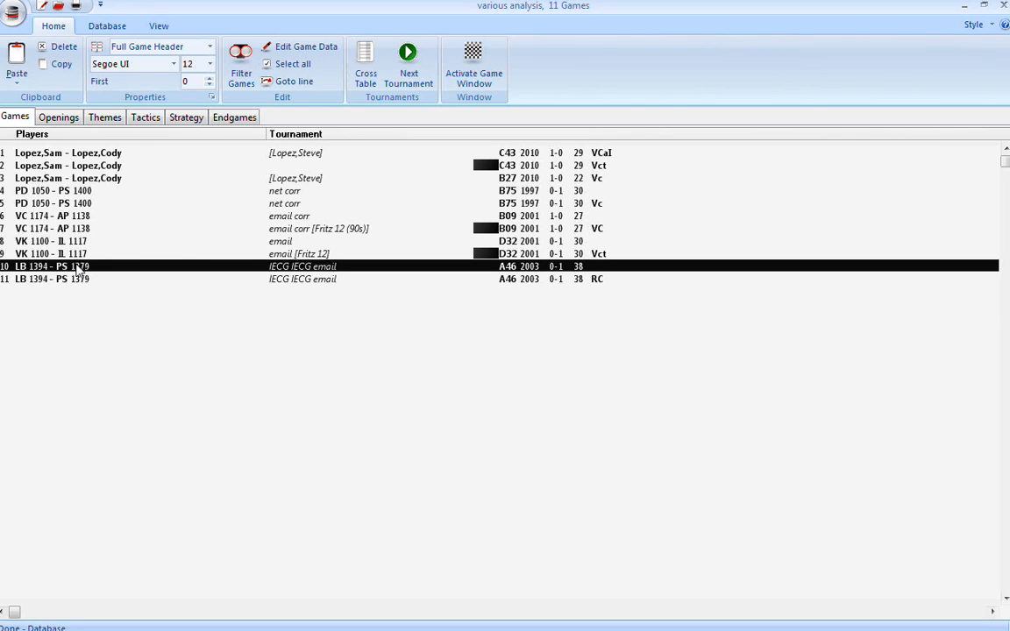
Step: Open Compare Analysis for the selected game and remove Crafty 23.01 from the engine list
click(105, 28)
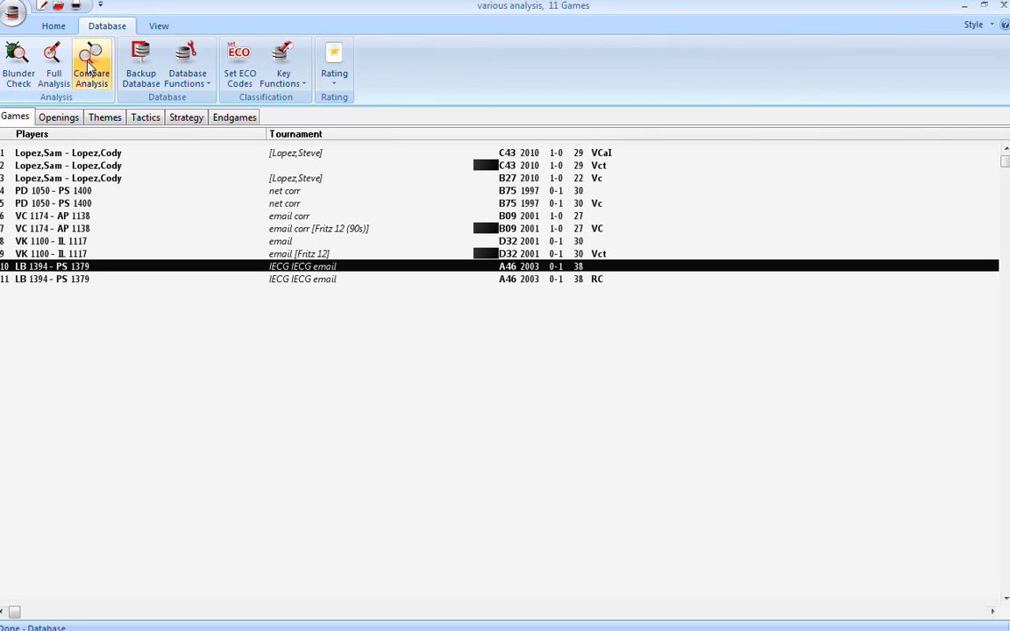
click(89, 65)
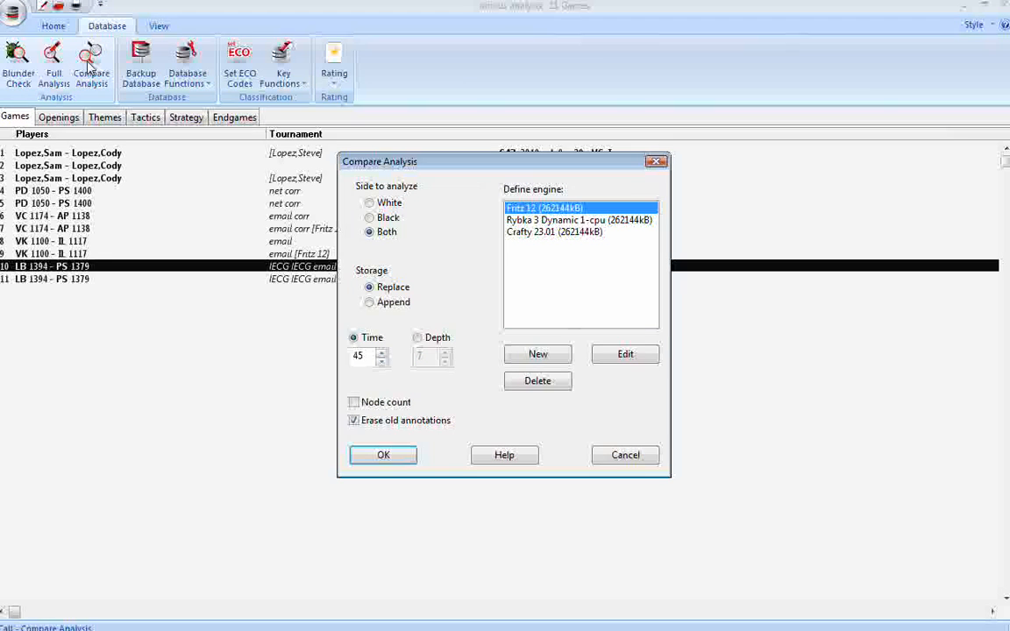
click(531, 231)
click(551, 390)
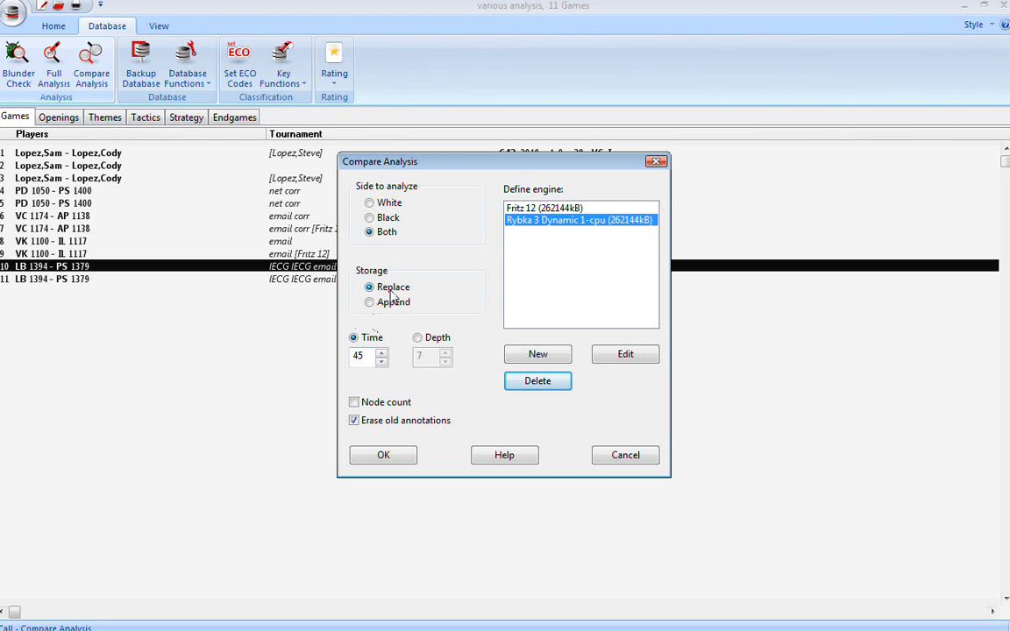
Step: Try out the erase-old-annotations option and the depth limit of 7, leaving erasing enabled and the 45-second time limit selected
click(355, 422)
click(354, 422)
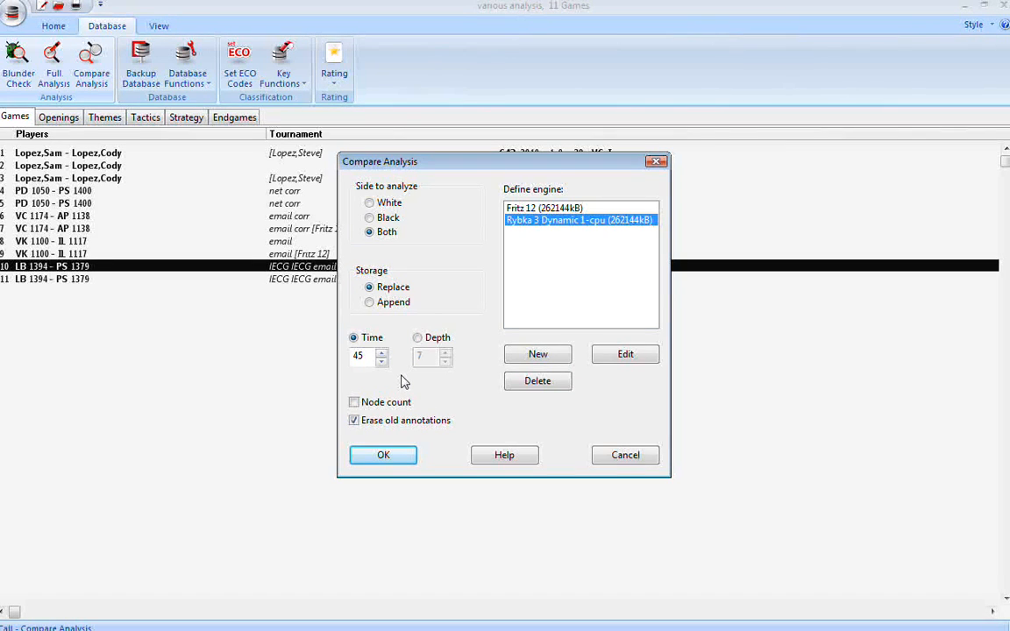
click(417, 340)
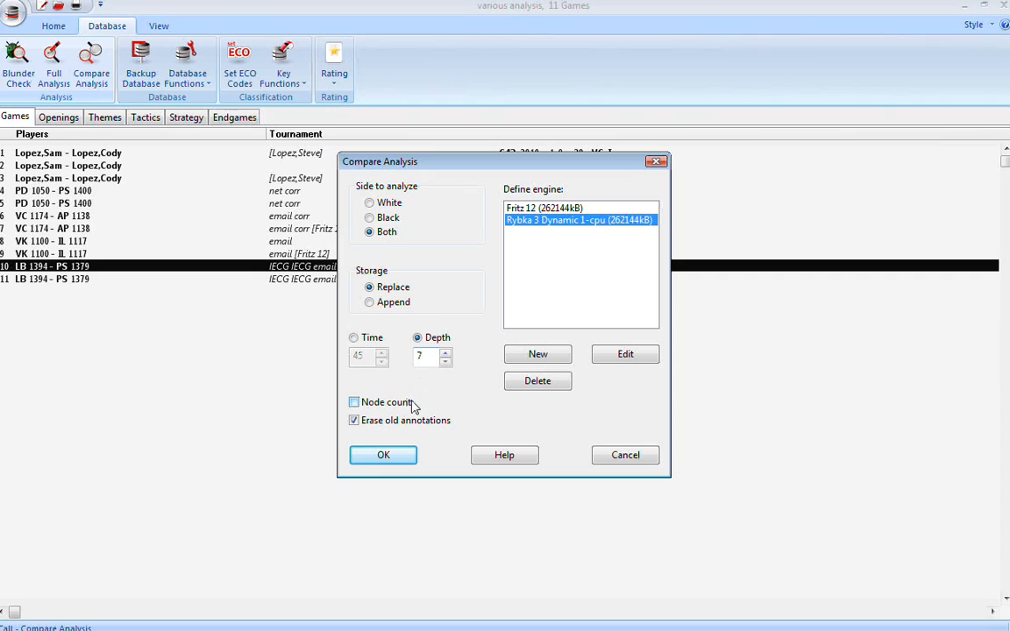
click(353, 340)
click(418, 338)
click(353, 339)
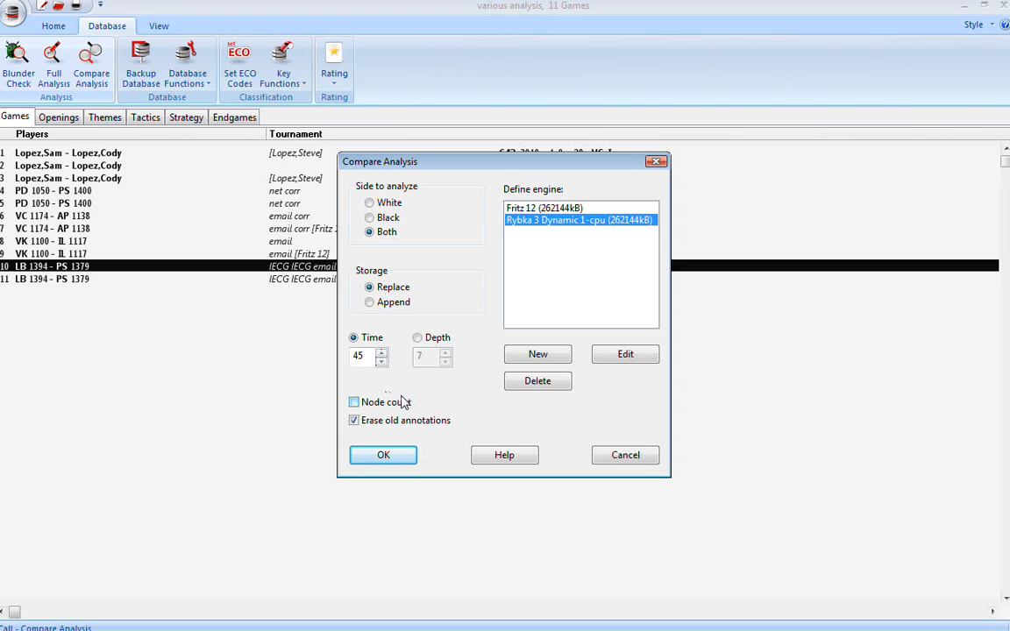
click(426, 339)
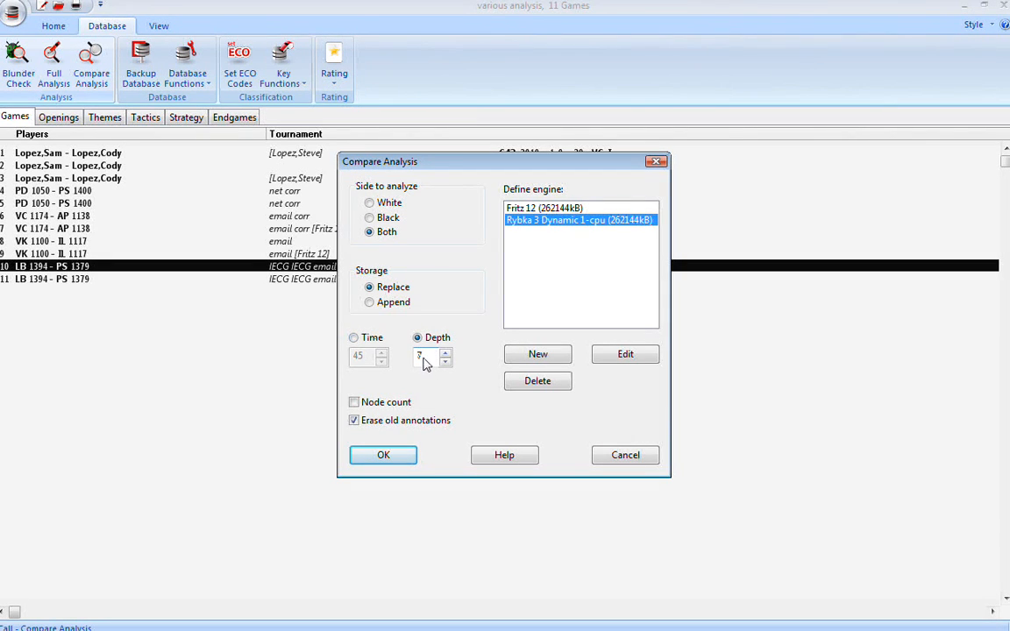
click(354, 339)
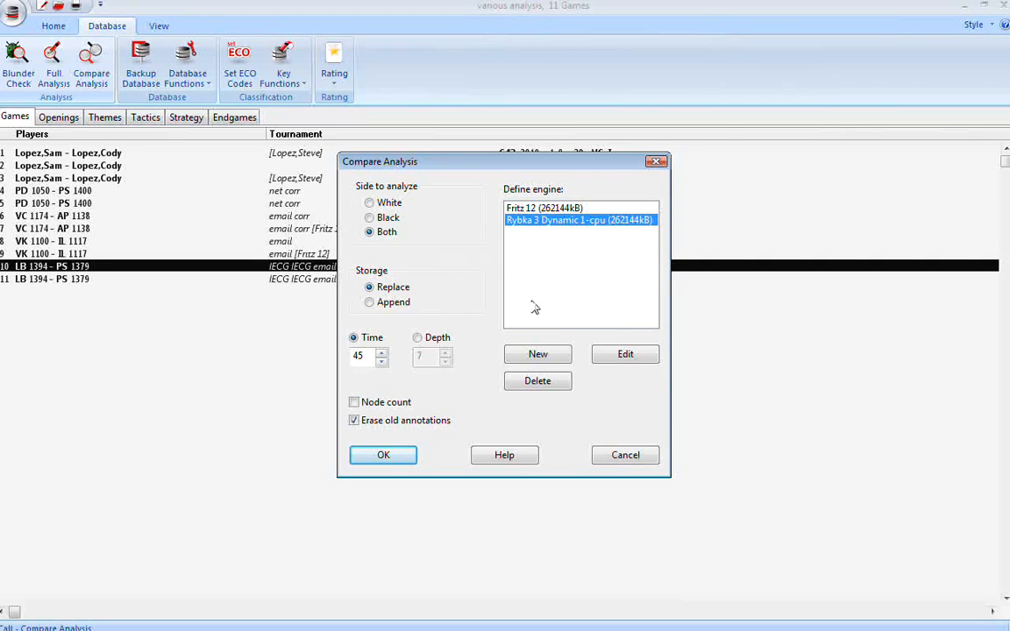
Step: Add Crafty 23.01 as an analysis engine with a 256 MB hashtable and an orange variation colour
click(538, 356)
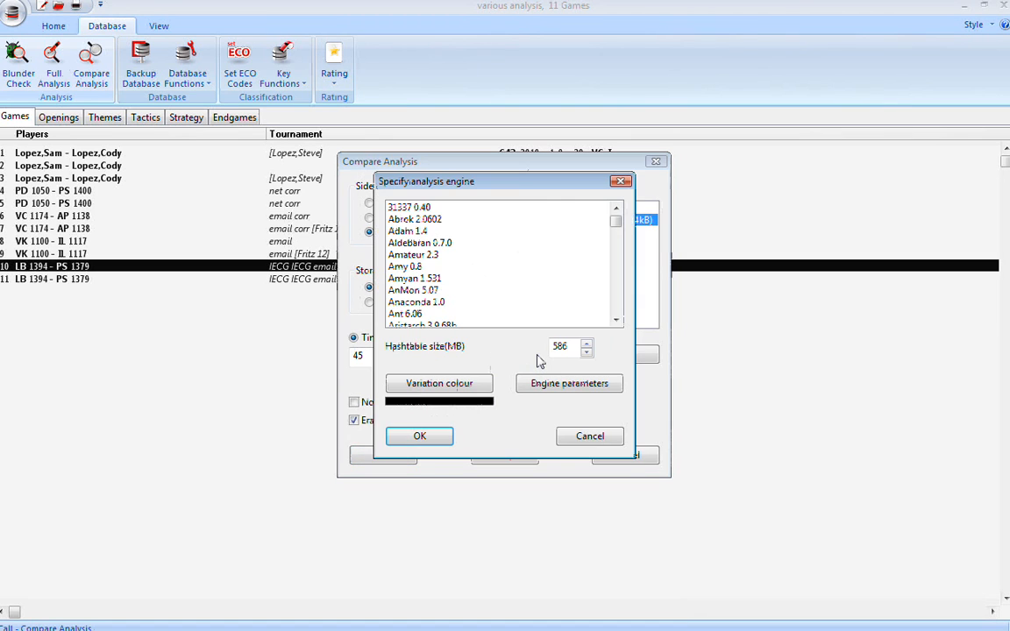
mouse_move(618, 221)
mouse_down()
mouse_move(619, 256)
mouse_move(616, 239)
mouse_up()
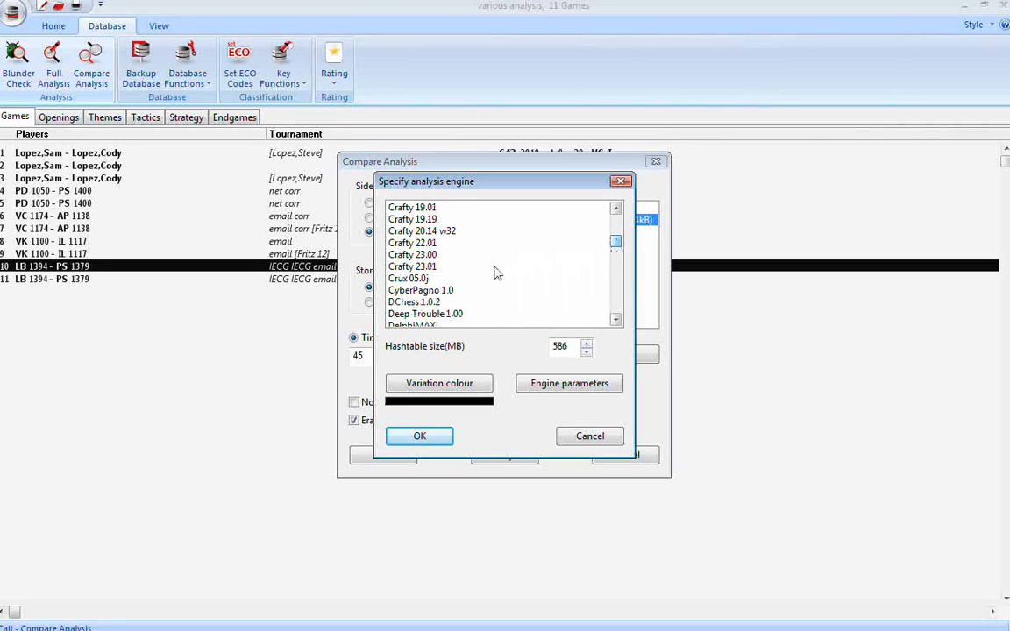
click(412, 268)
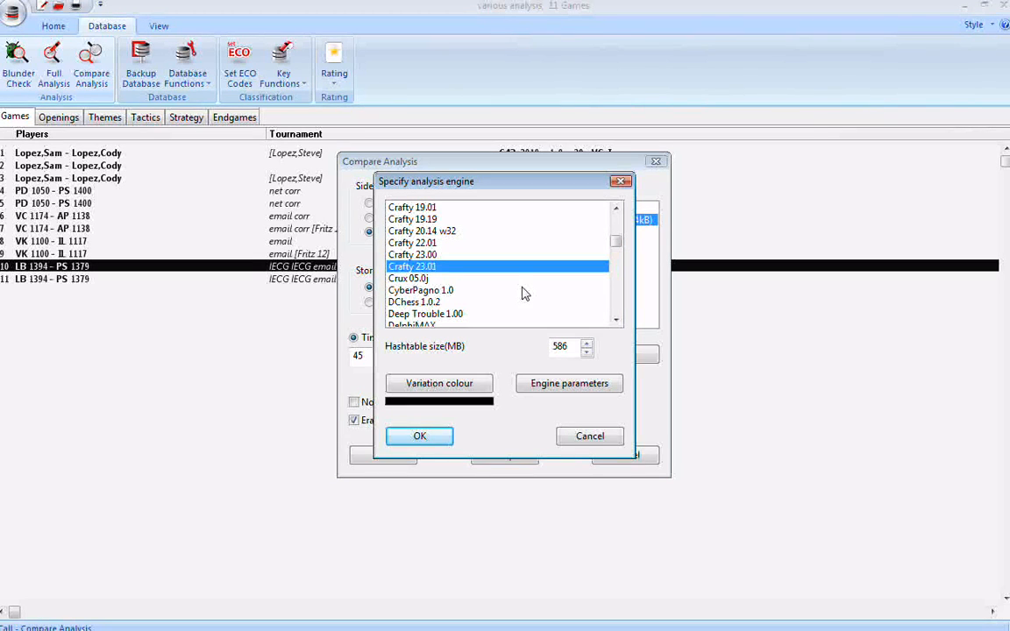
drag(573, 353, 542, 354)
text(256)
click(441, 386)
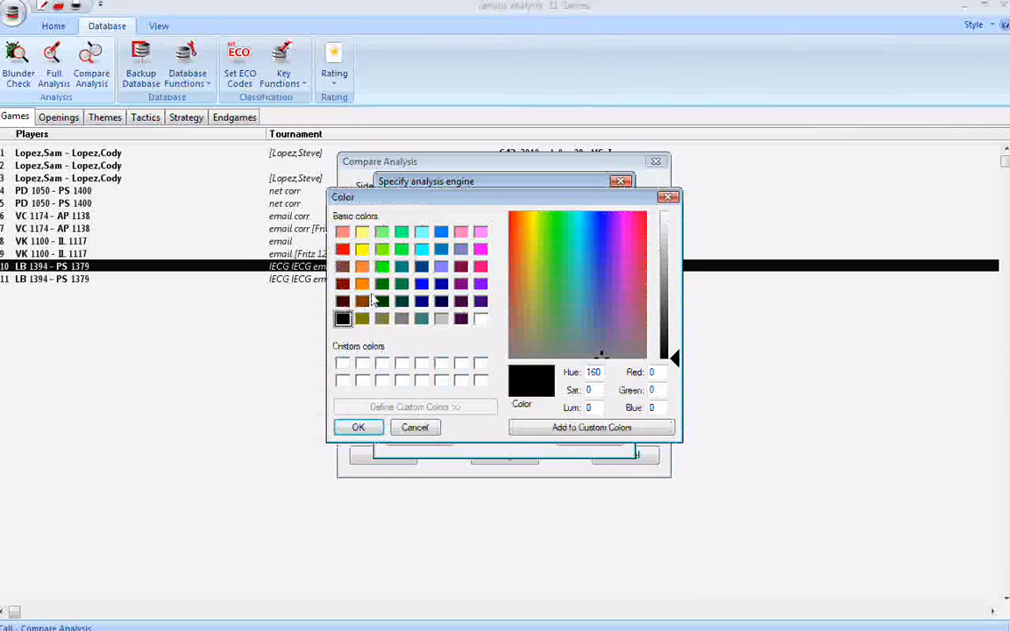
click(362, 284)
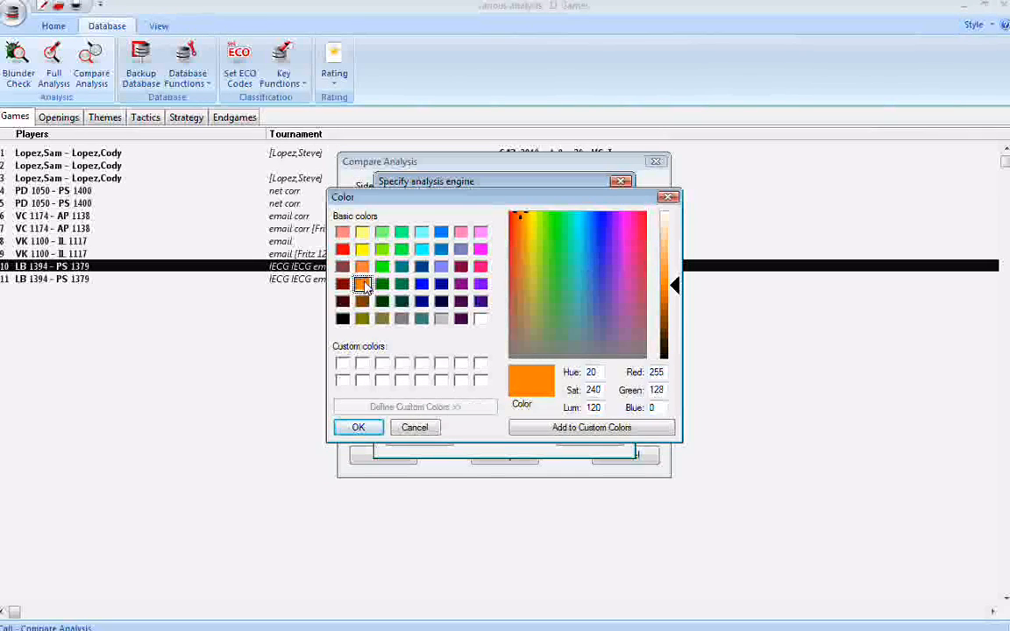
click(356, 428)
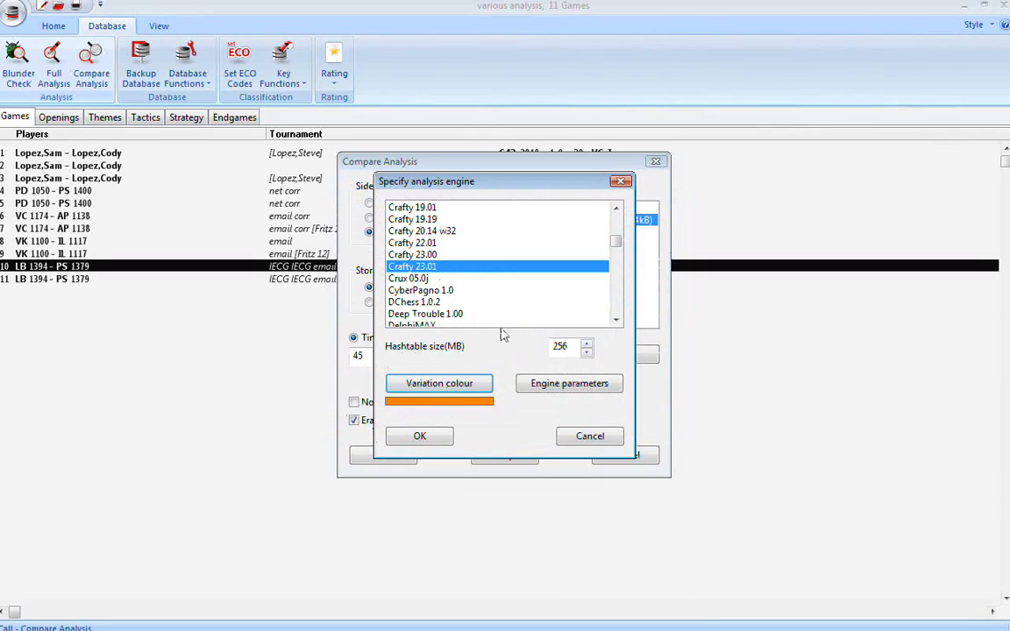
click(418, 437)
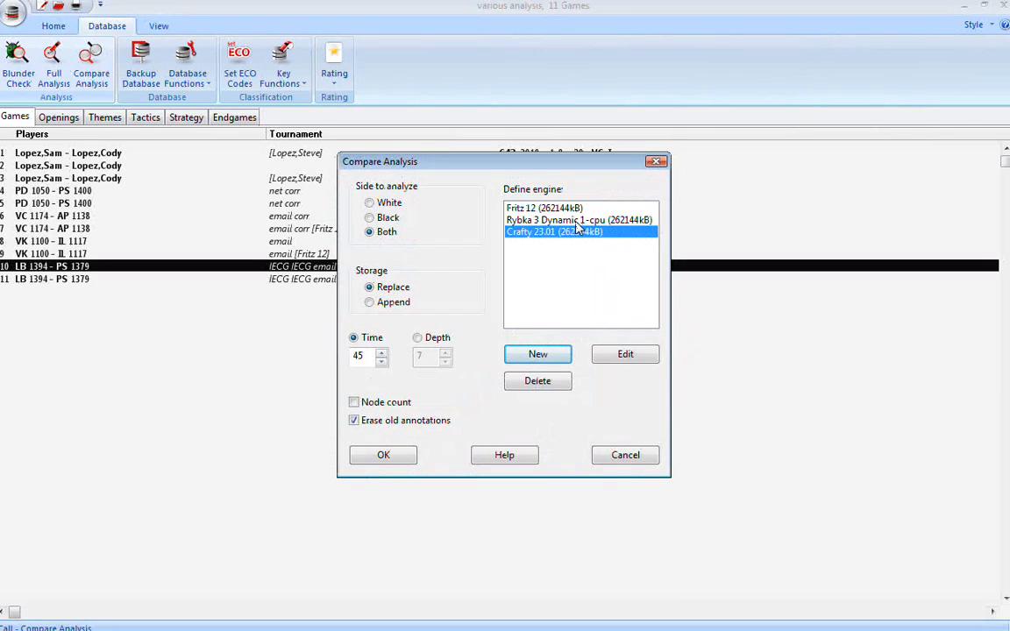
Step: Review the engine parameters and variation colour of Rybka 3 Dynamic 1-cpu in the engine list
click(567, 220)
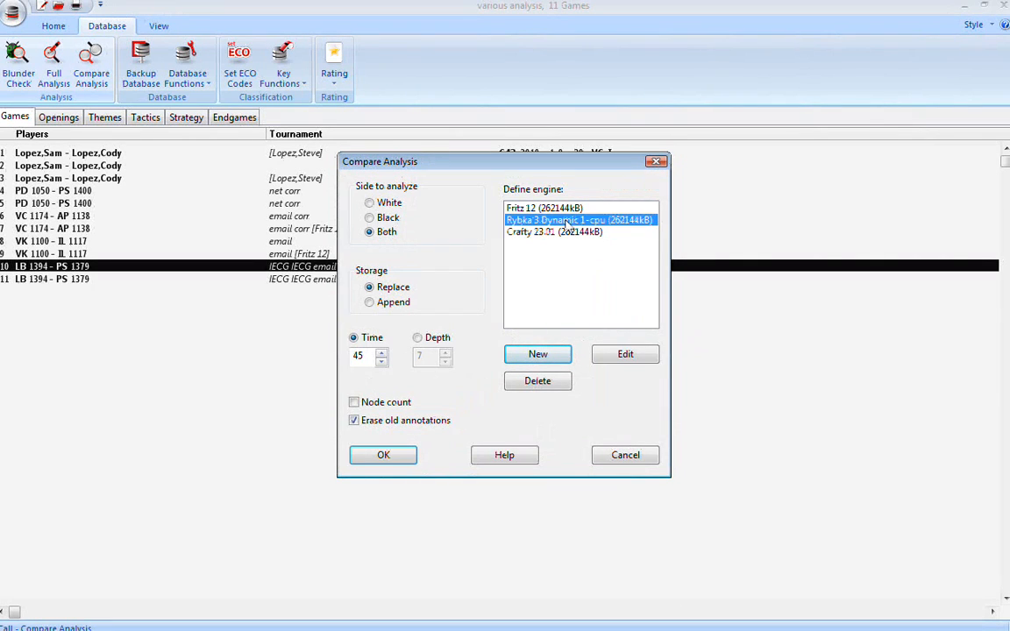
click(625, 356)
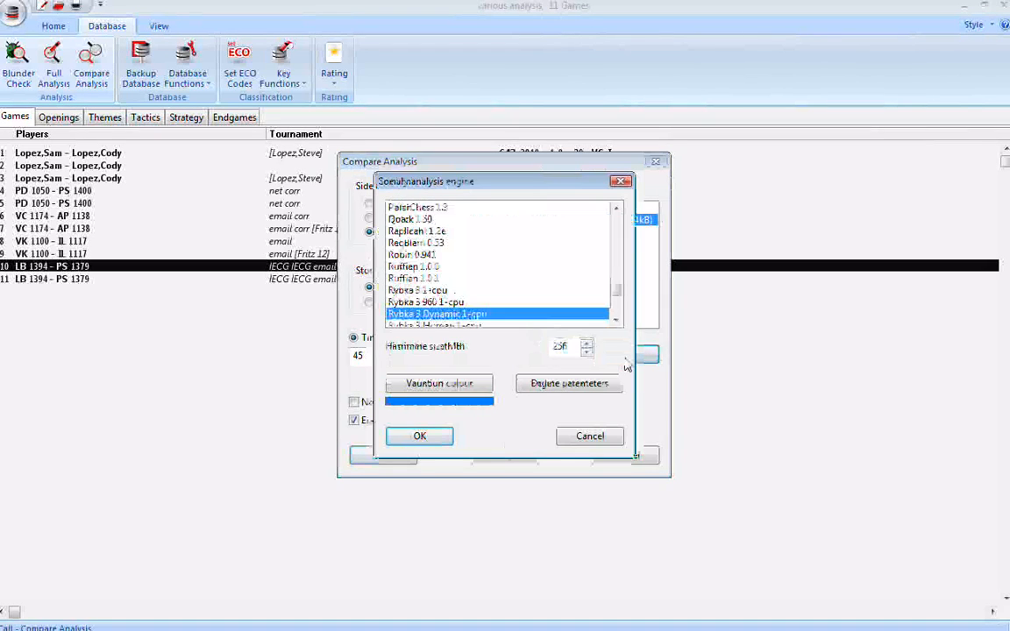
click(553, 385)
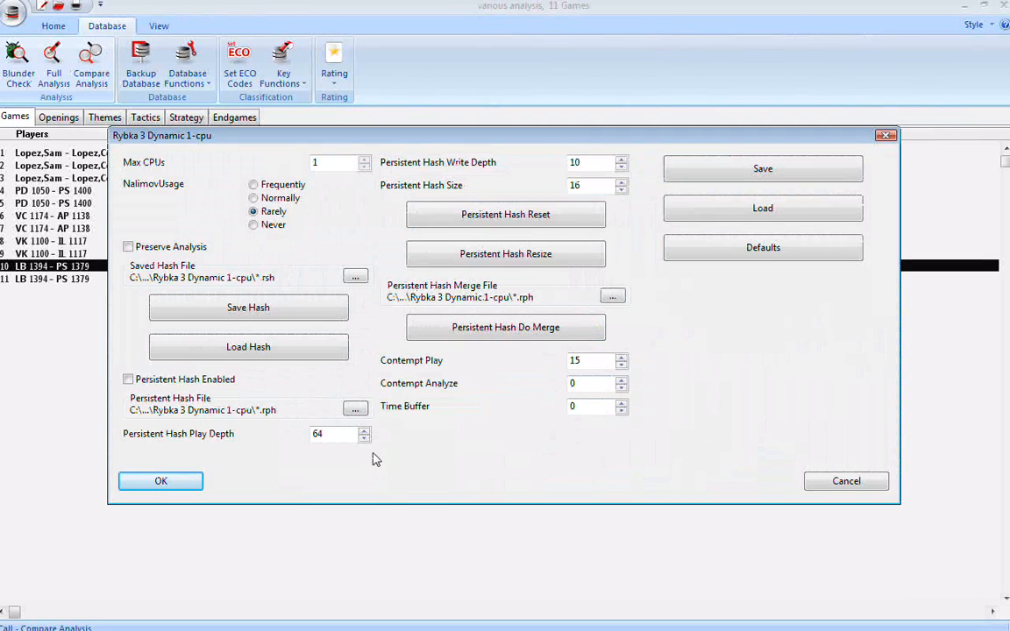
click(162, 482)
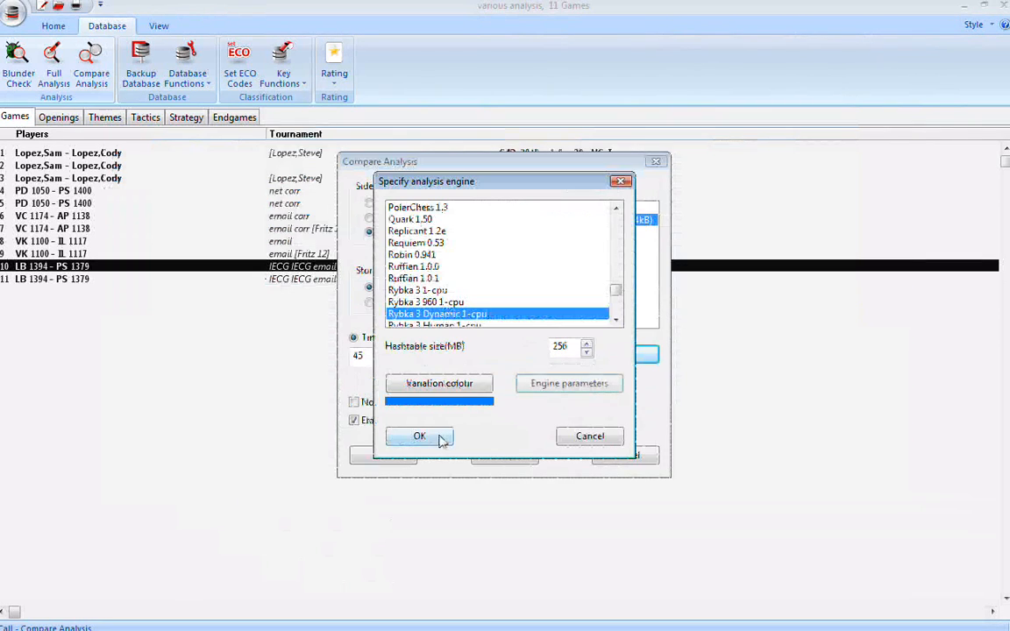
click(440, 385)
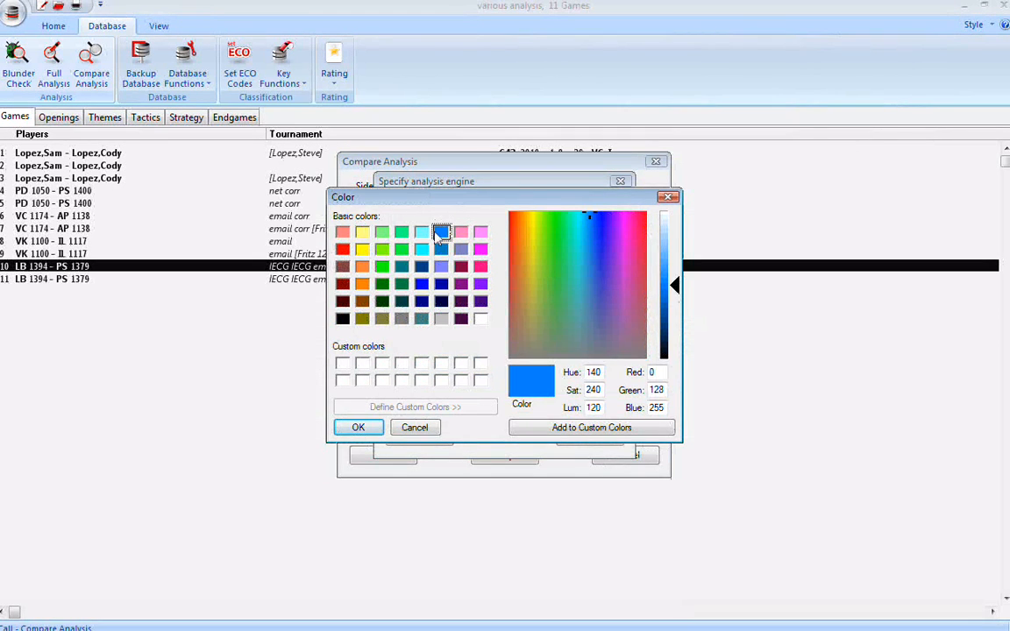
click(413, 429)
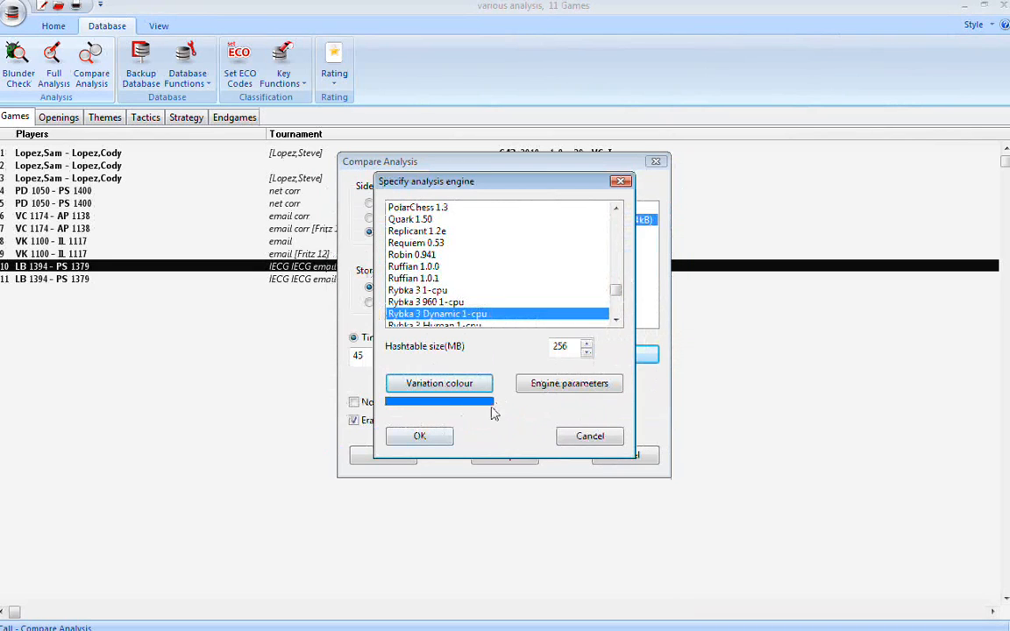
click(443, 439)
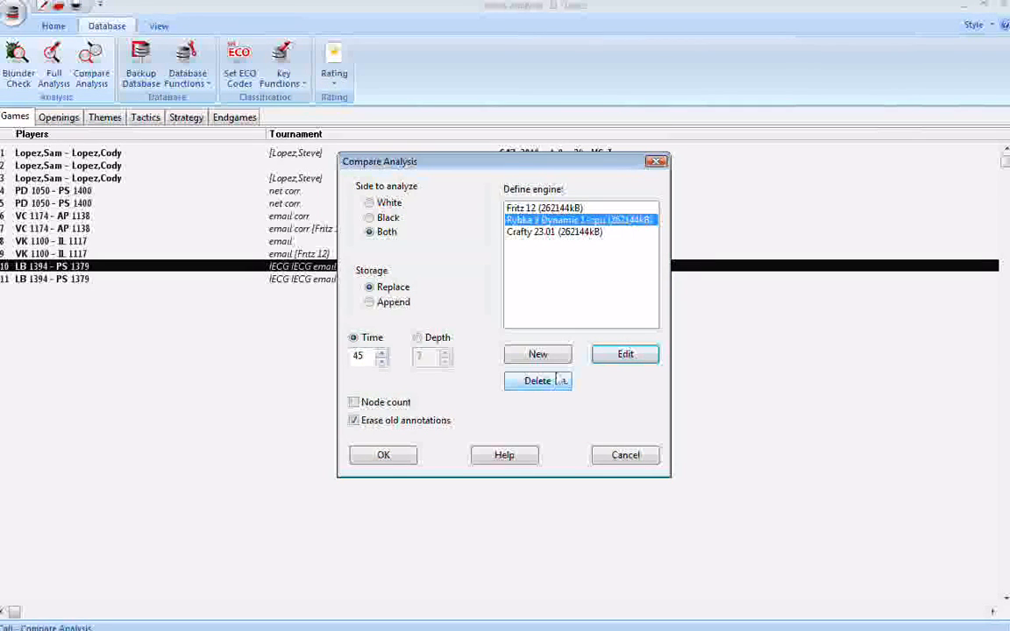
Step: Delete Crafty 23.01 from the engine list, re-add it with a 256 MB hashtable and orange variation colour, and cancel the Compare Analysis setup
click(536, 234)
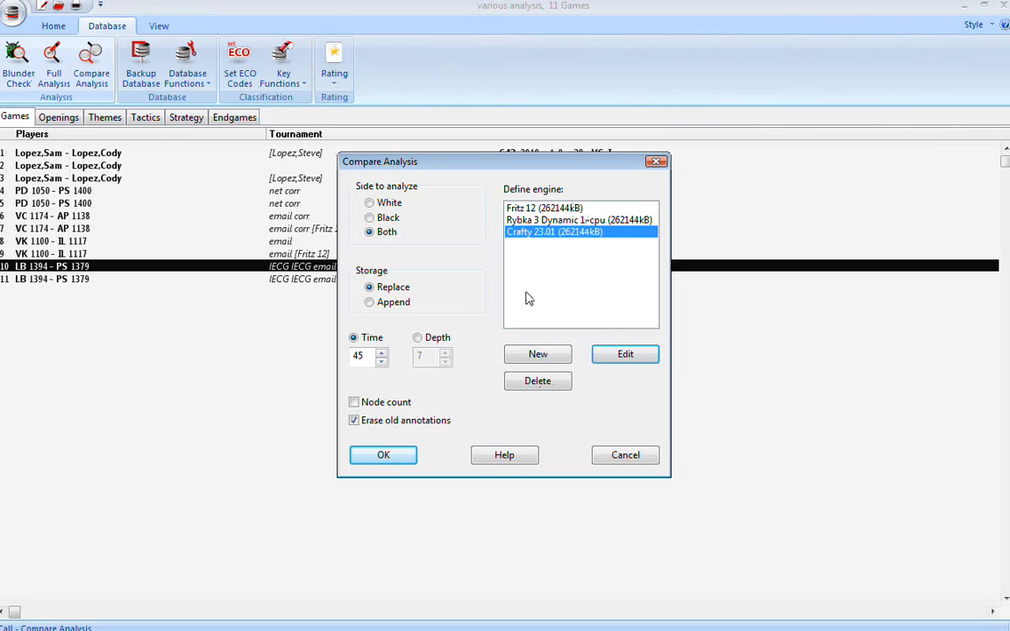
click(538, 381)
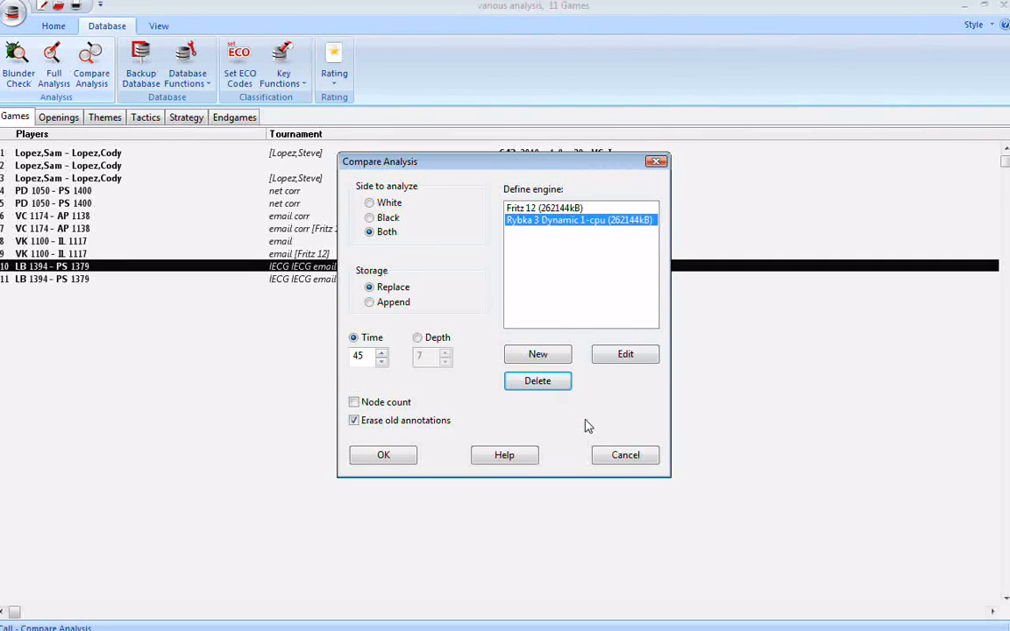
click(539, 356)
drag(618, 226, 617, 243)
click(429, 231)
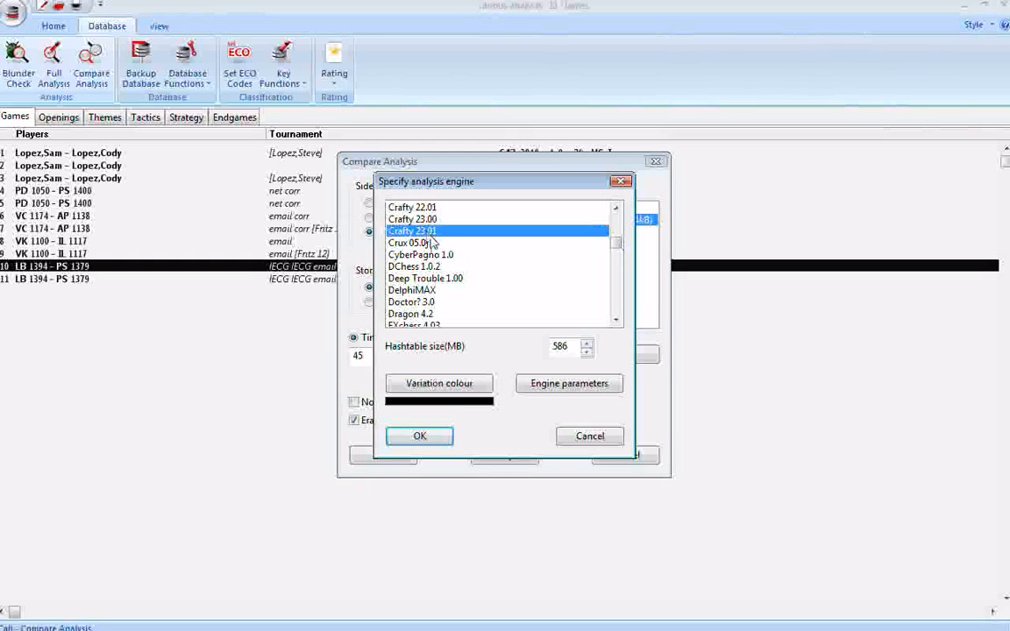
drag(577, 347, 529, 347)
text(256)
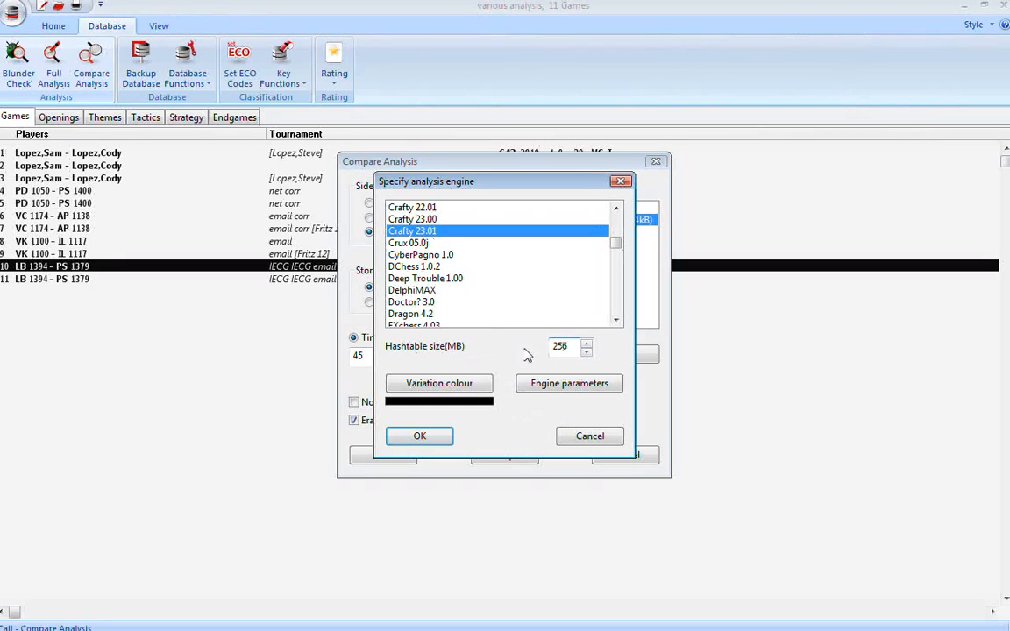
click(431, 383)
click(362, 284)
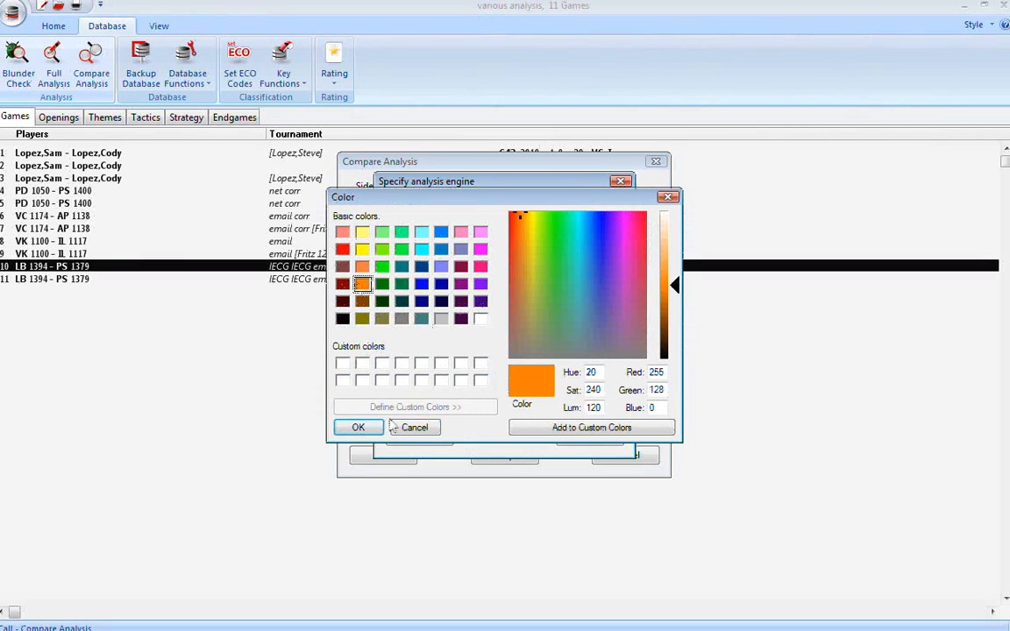
click(359, 427)
click(443, 442)
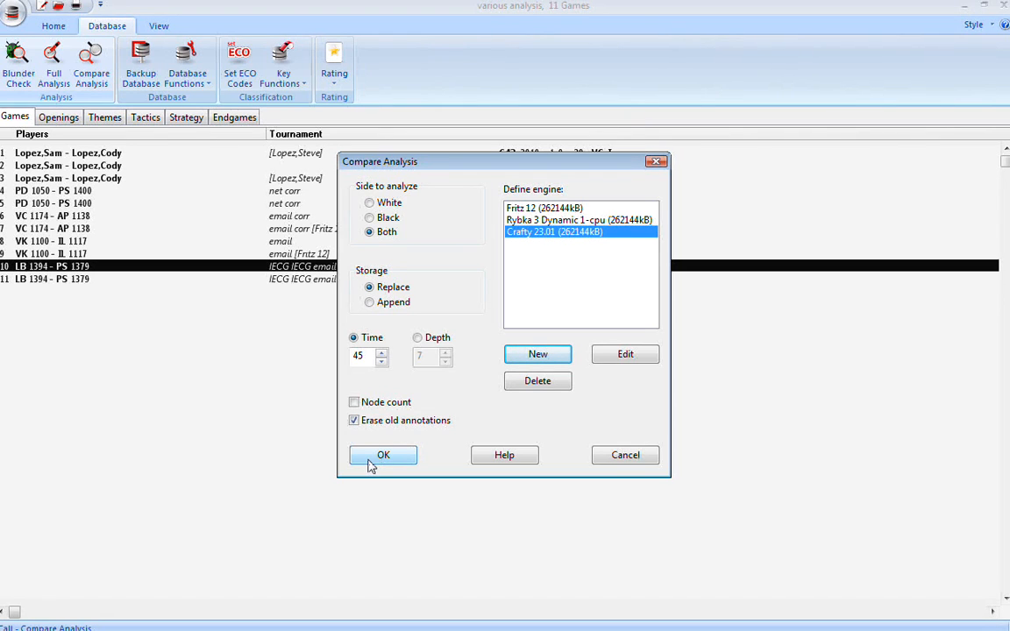
click(633, 456)
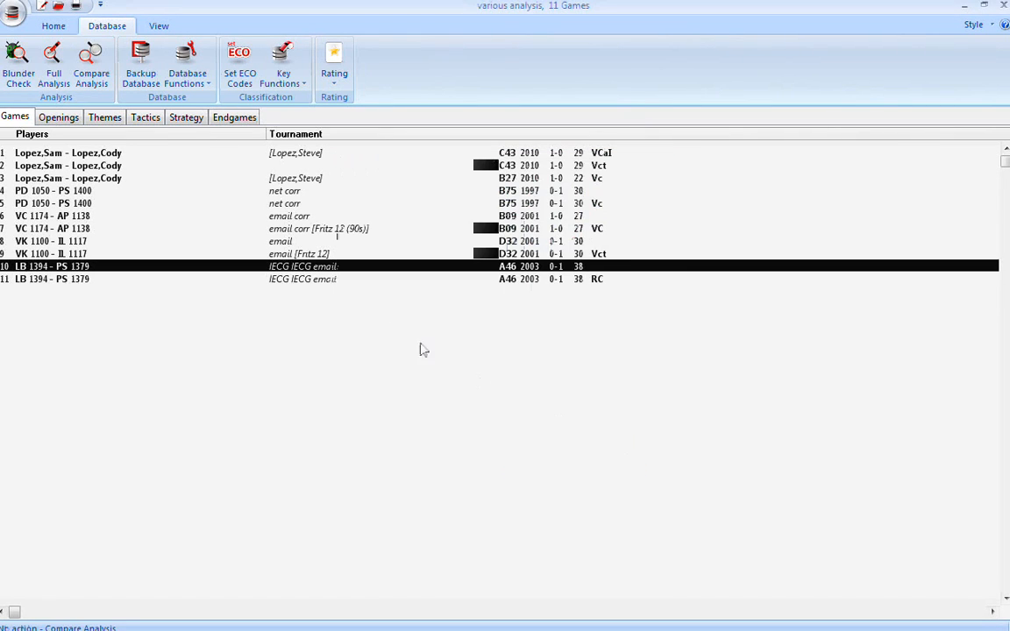
Step: Open game 11, the annotated copy of the IECG email game
click(320, 281)
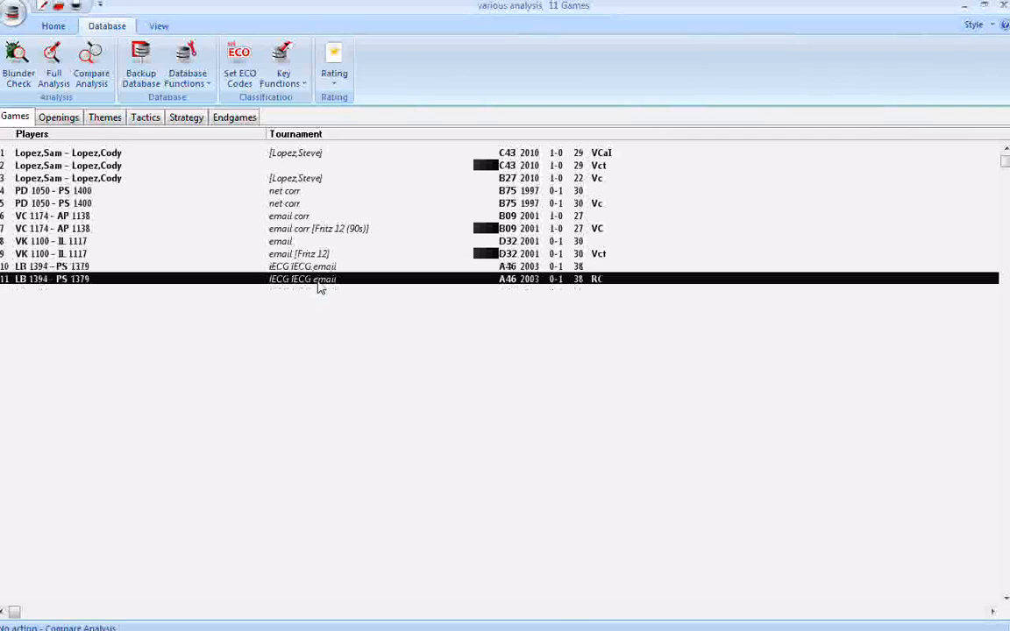
double_click(319, 281)
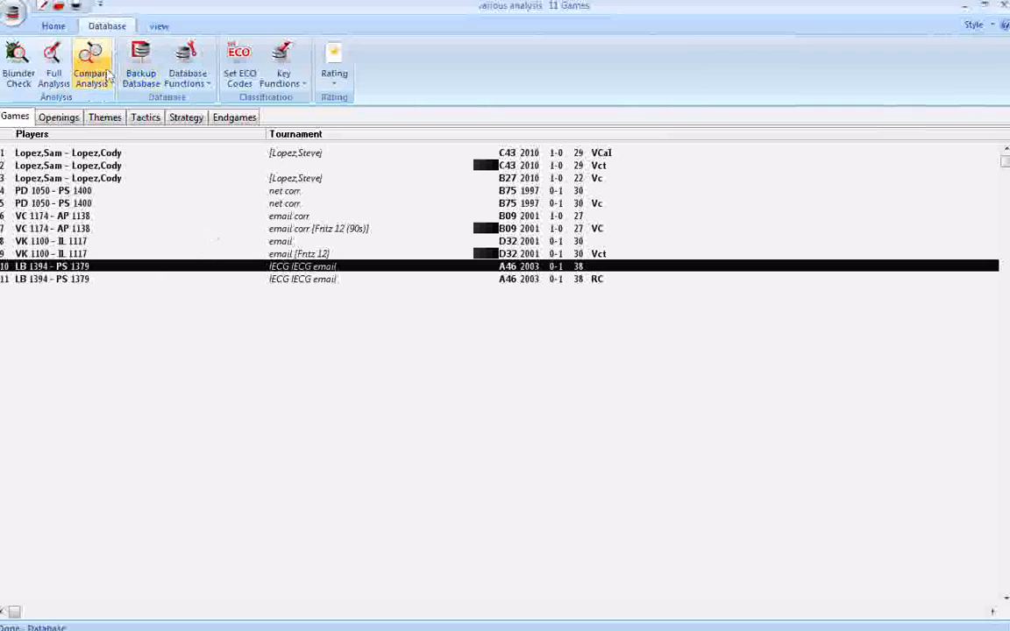
Step: Review the Compare Analysis settings, cancel them, and open game 11, the annotated copy of the IECG email game
click(91, 77)
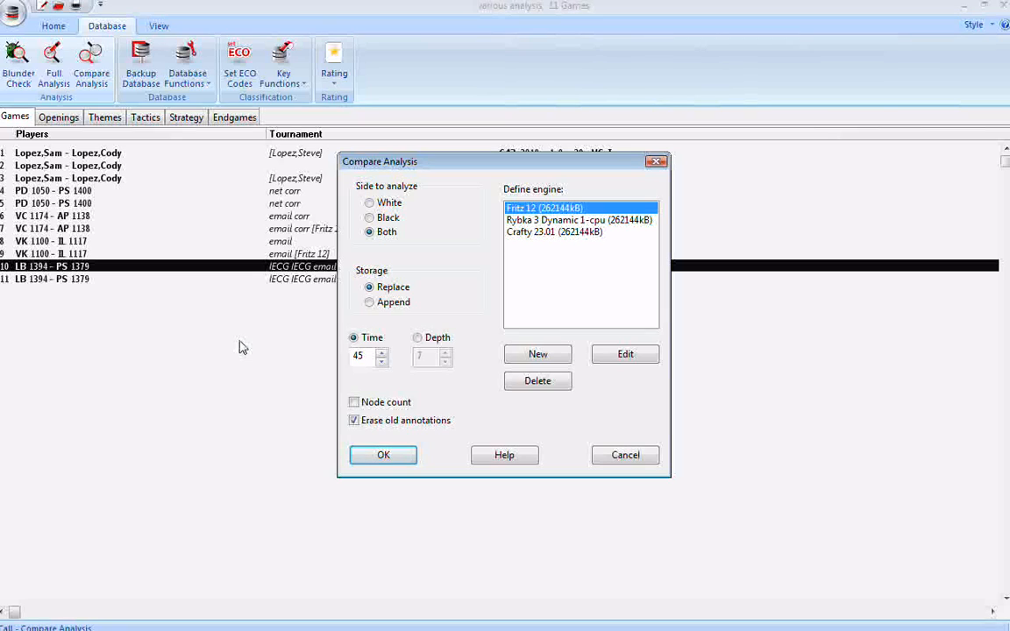
click(629, 460)
click(299, 281)
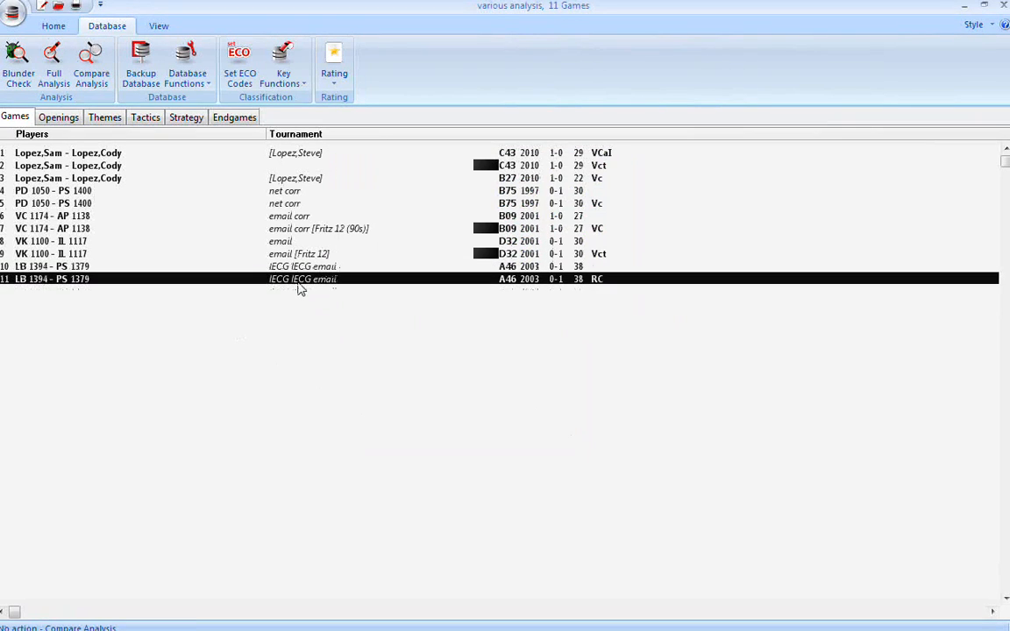
double_click(298, 284)
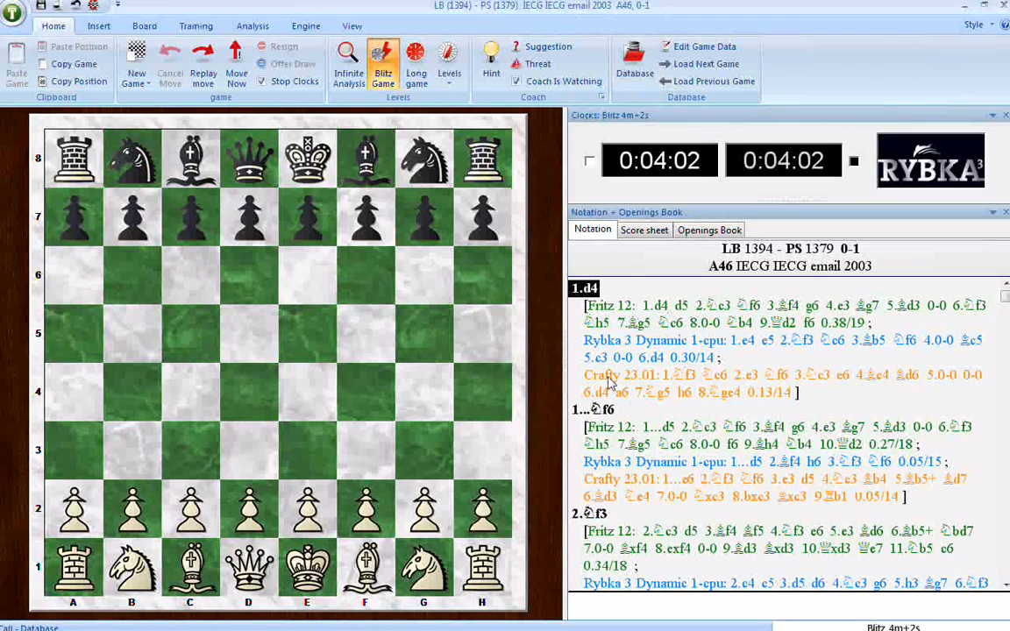
drag(1005, 298, 1006, 297)
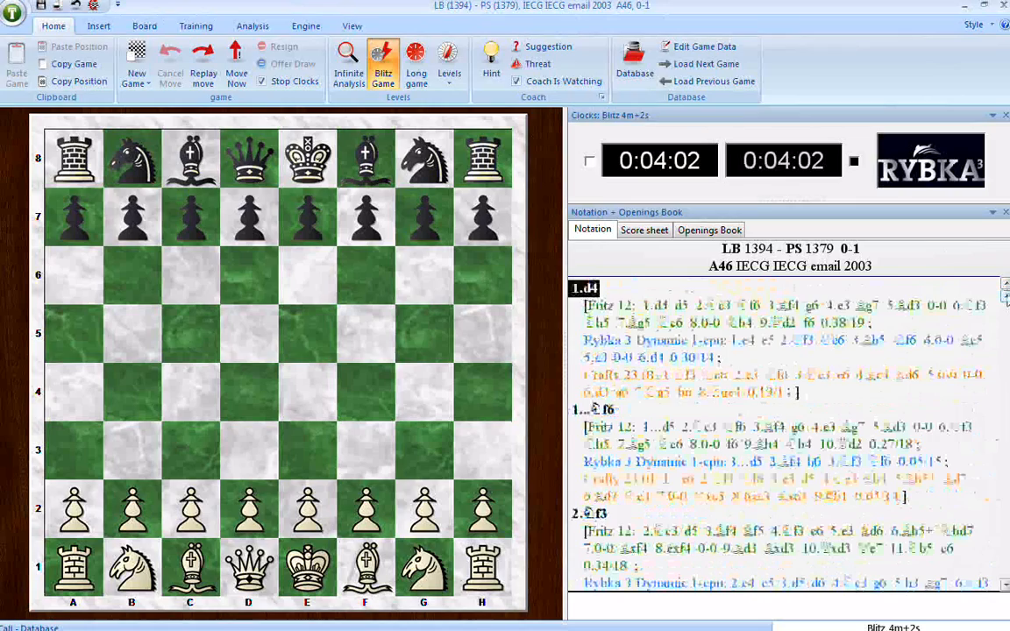
Step: Play through the opening moves of the annotated game up to 3...Nxe4
key(Right)
key(Right)
key(Right)
key(Right)
key(Right)
key(Right)
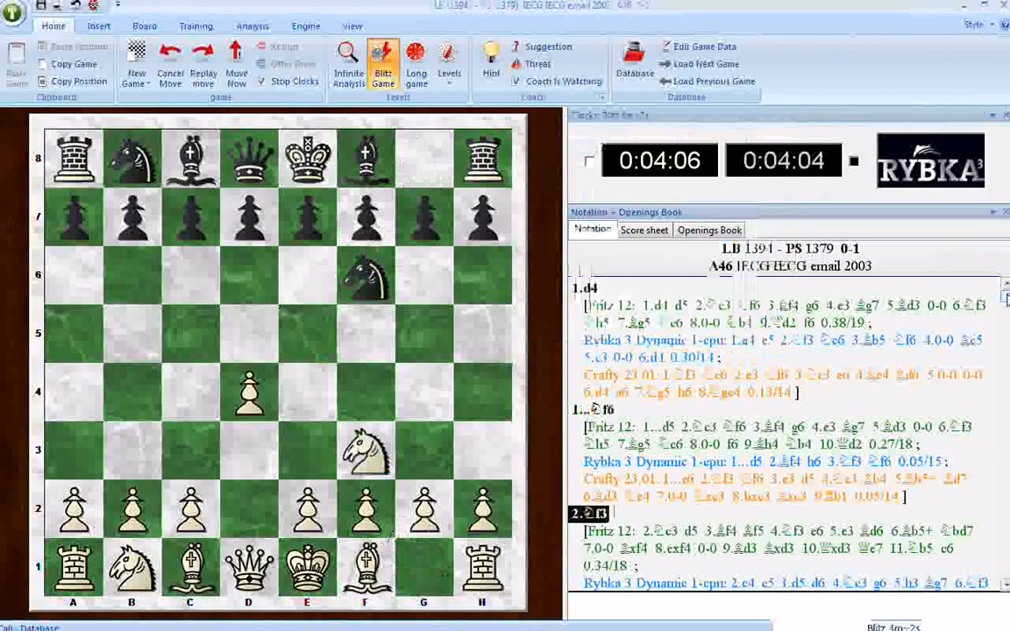
key(Right)
key(Right)
key(Right)
key(Right)
key(Right)
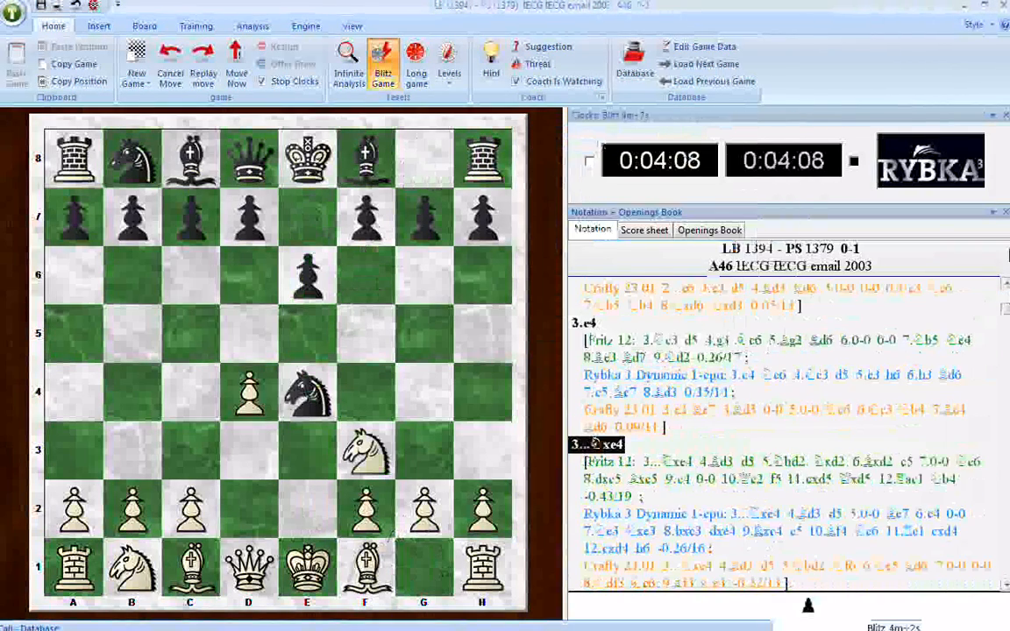
Step: Look through the middlegame annotations to around move 20 and go to Black's move 15...Qh5
drag(1006, 311, 1006, 377)
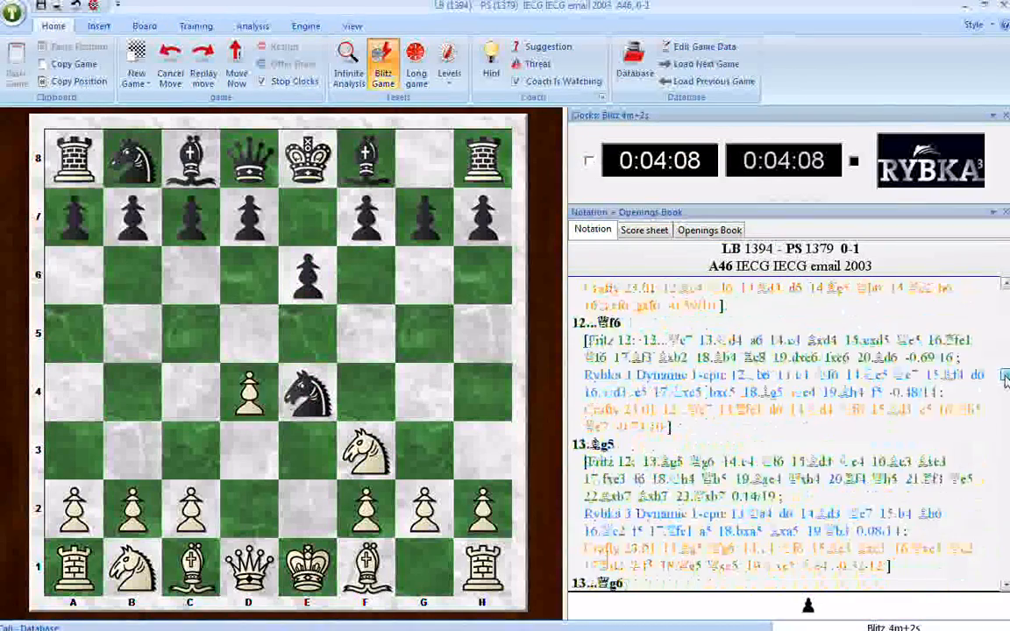
drag(1006, 377, 1006, 423)
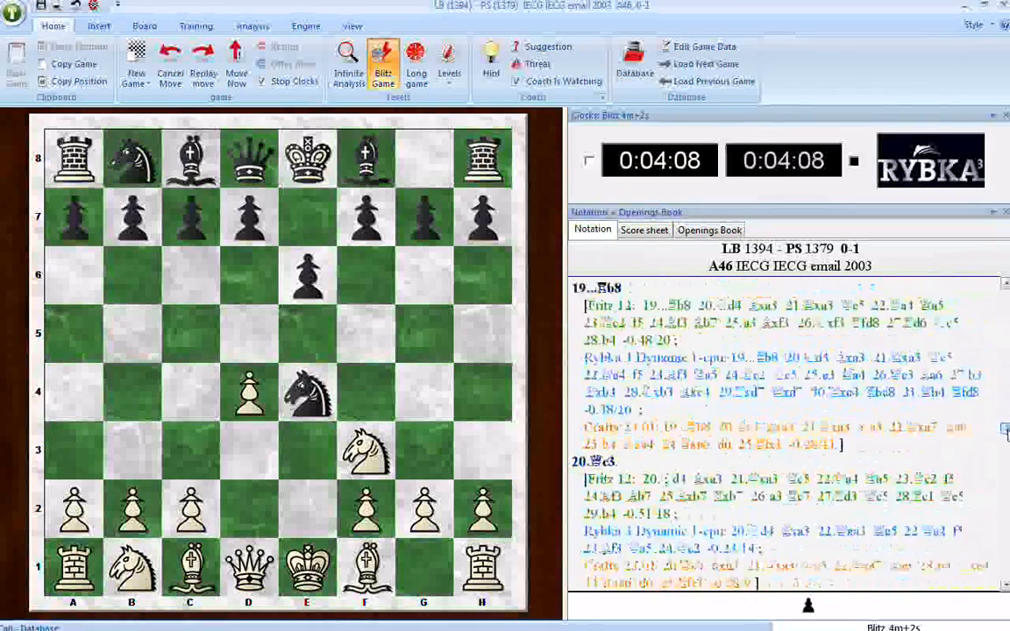
drag(1005, 439, 1006, 392)
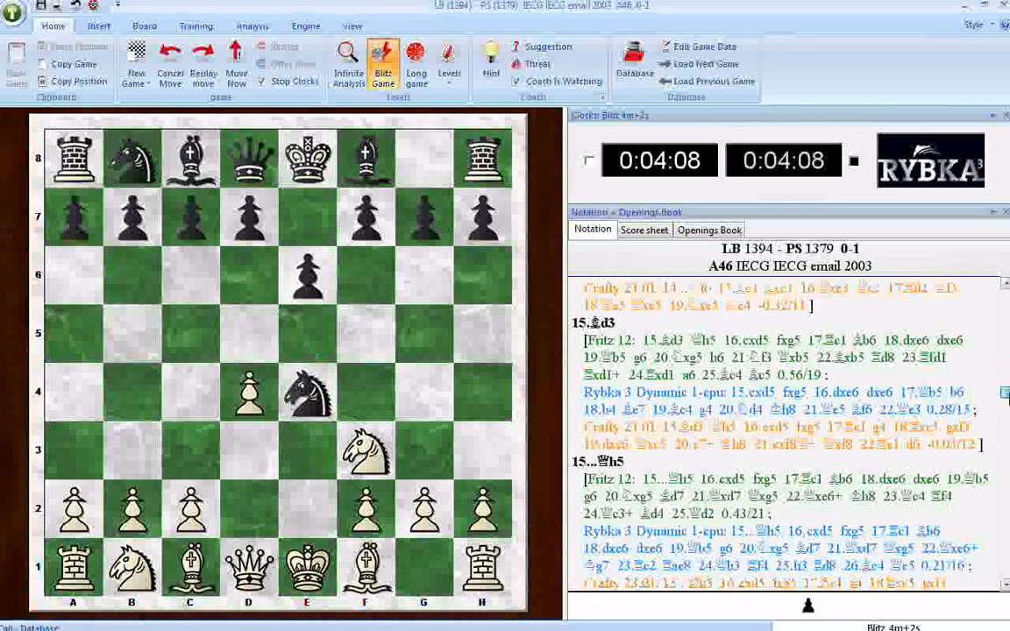
click(617, 461)
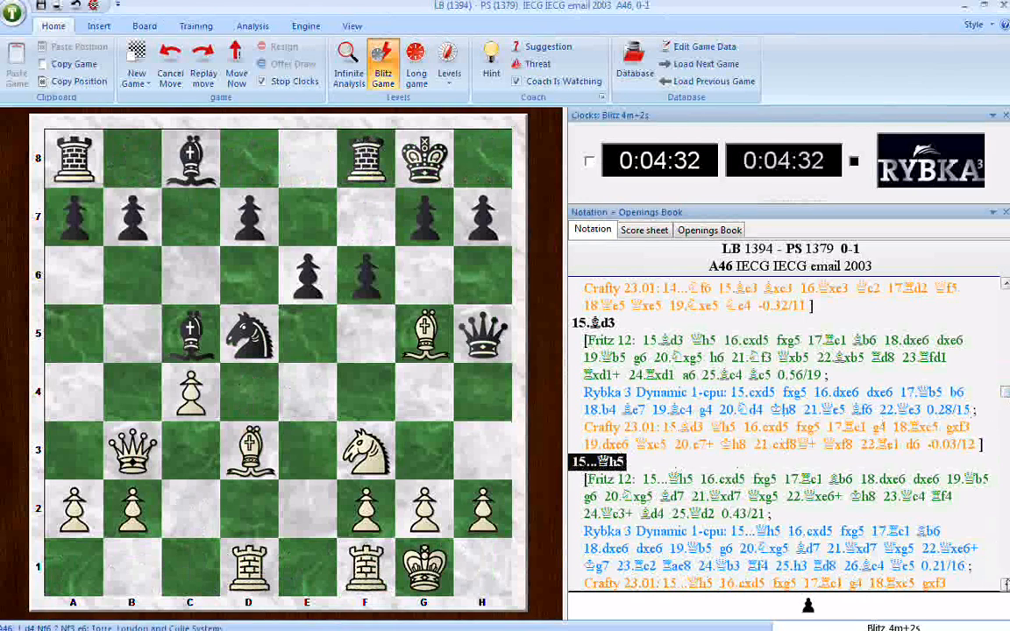
Step: Compare the positions after 15.Bd3 and 15...Qh5 and examine the three engine variations given for 15...Qh5
click(1007, 588)
click(1007, 588)
click(1006, 588)
click(1007, 587)
click(1006, 588)
click(1007, 588)
click(1007, 587)
click(1007, 587)
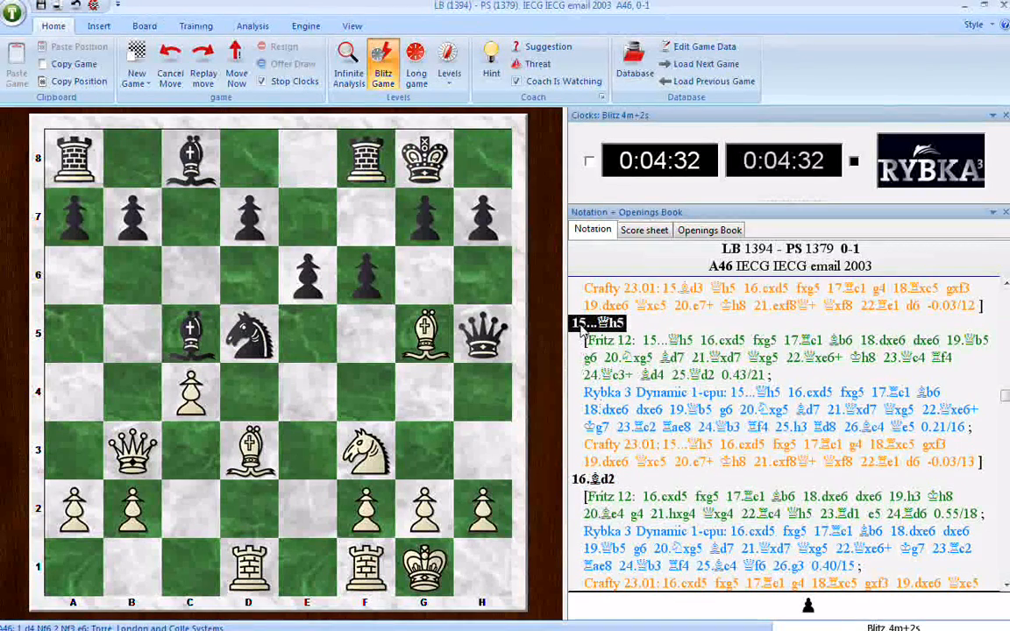
key(Left)
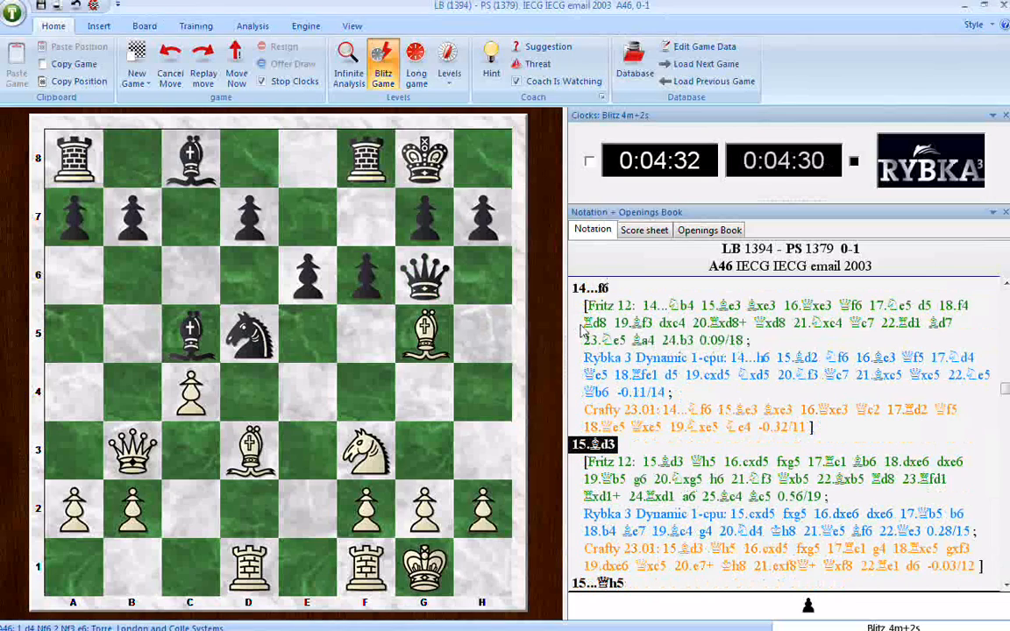
key(Right)
key(Return)
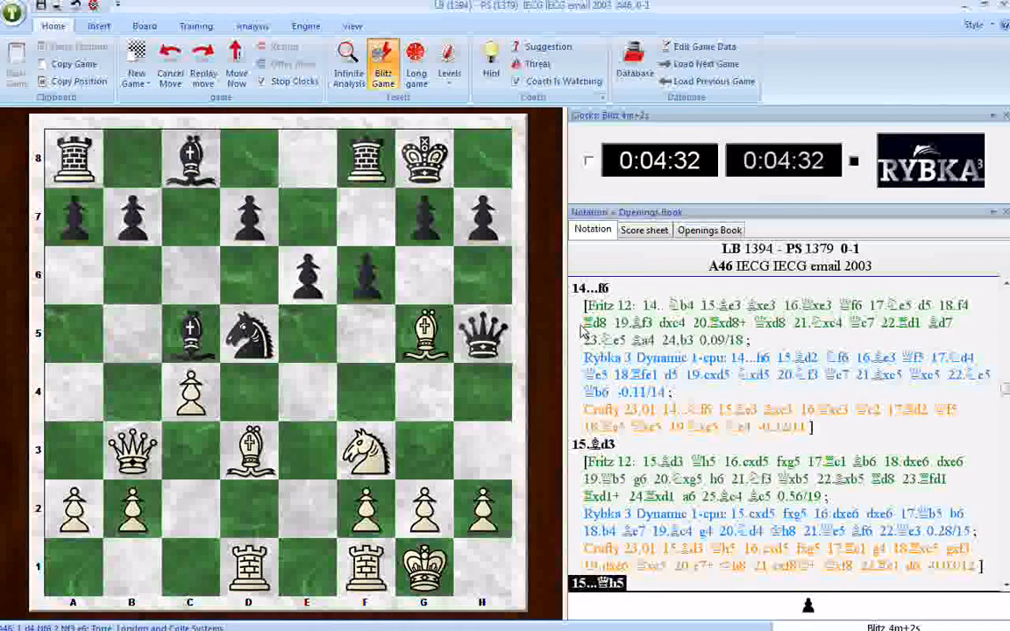
click(1005, 585)
click(1005, 585)
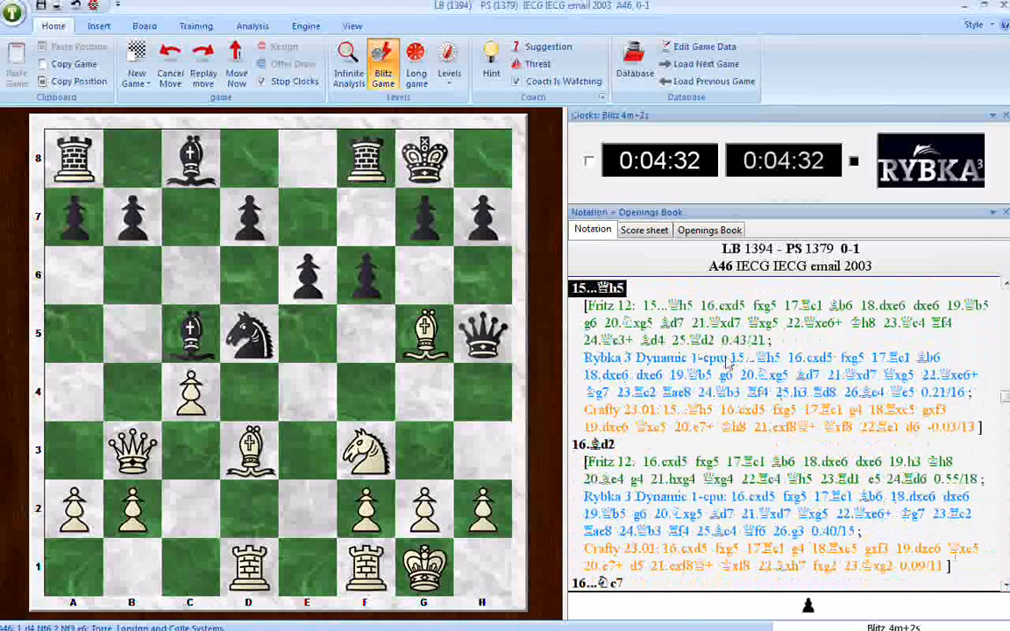
Step: View the first move of the Fritz 12, Rybka 3 and Crafty 23.01 variations on 15...Qh5 and return to the game move
click(672, 306)
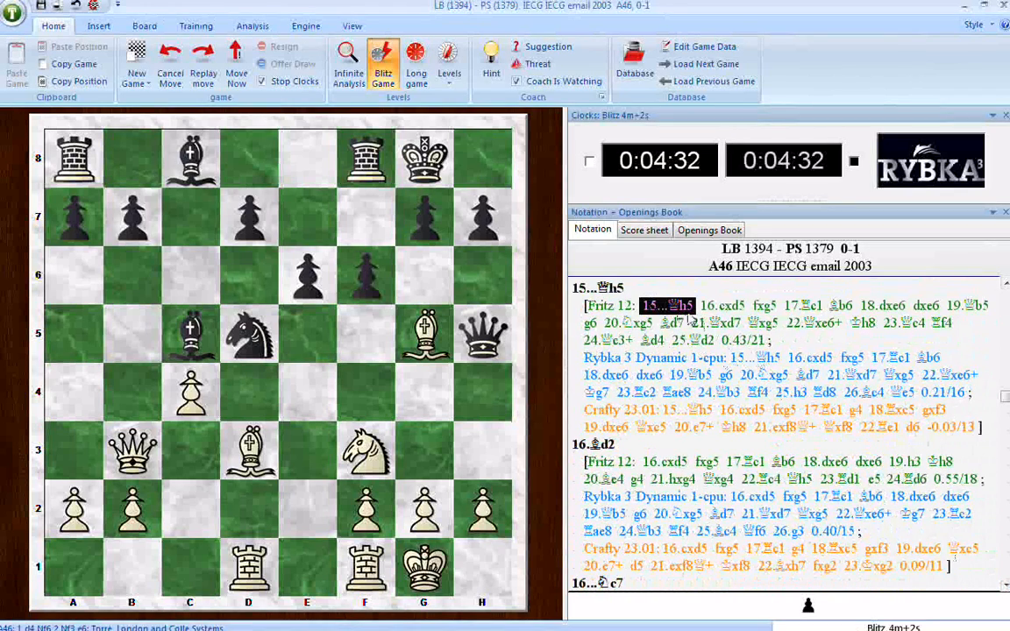
click(760, 358)
click(701, 413)
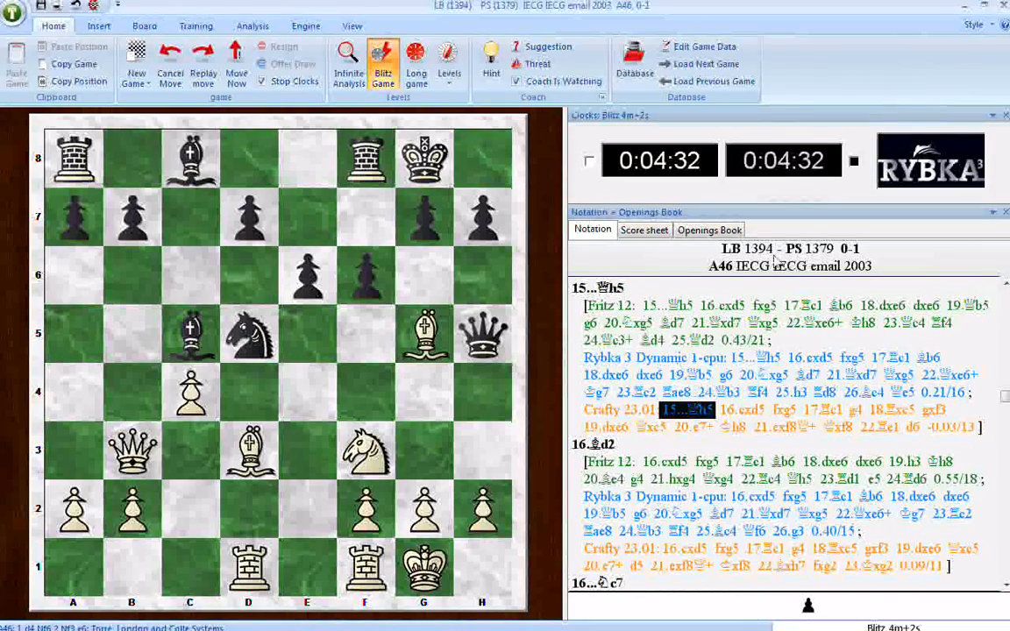
click(612, 291)
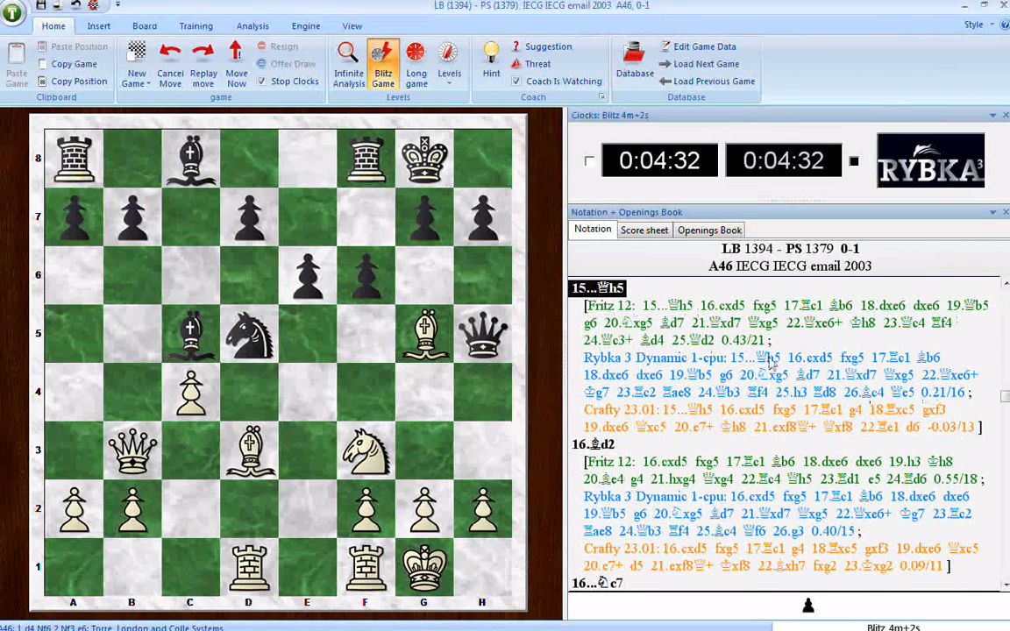
Step: Examine the final positions of the Fritz 12, Rybka 3 and Crafty 23.01 variations, revisit Fritz 12's 25.Qd2, and return to 15...Qh5
click(693, 340)
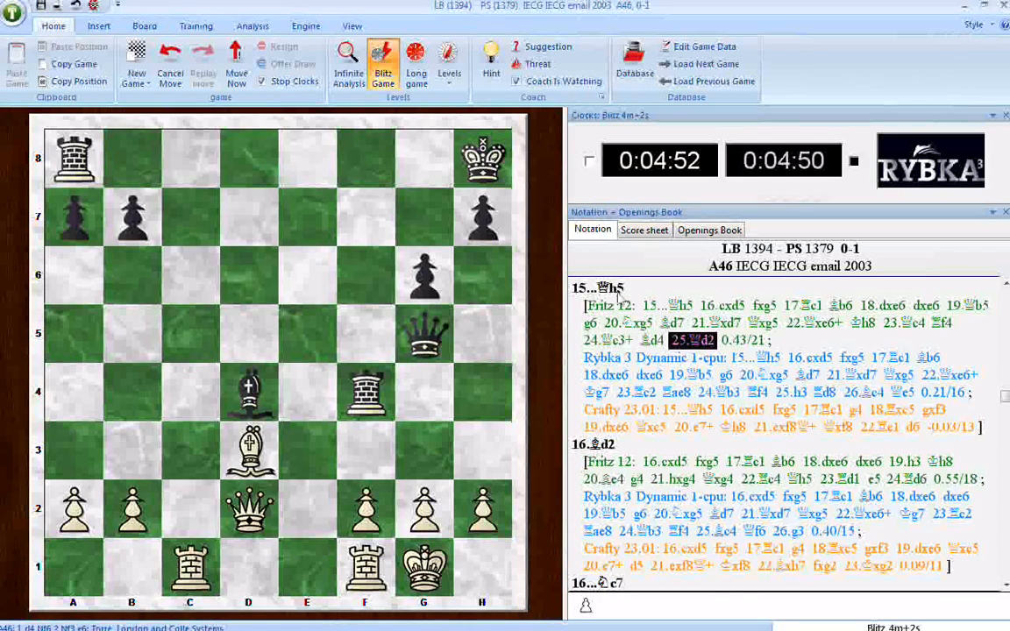
click(905, 395)
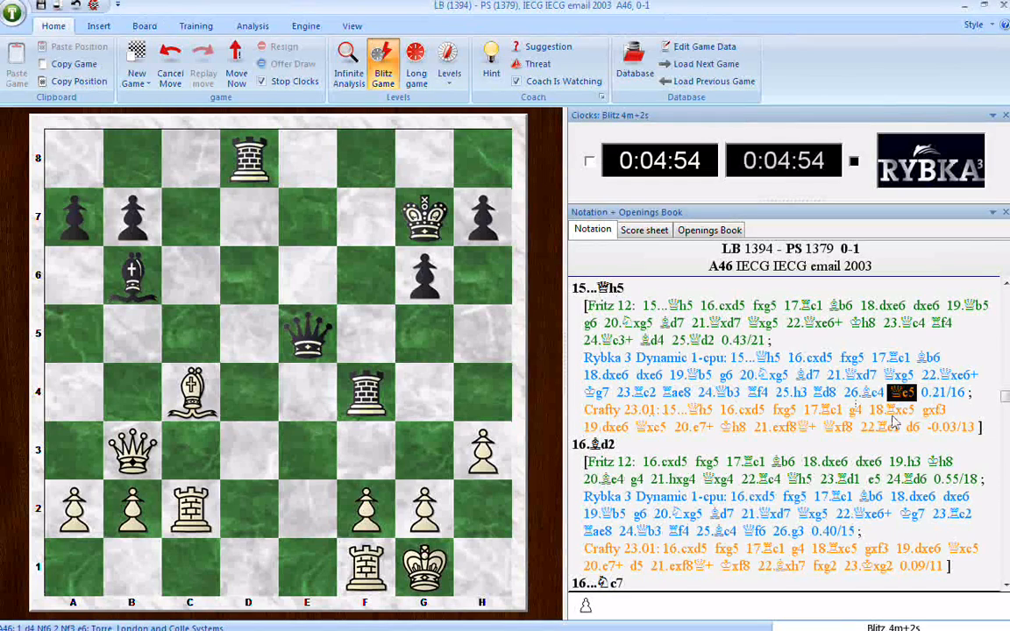
click(910, 428)
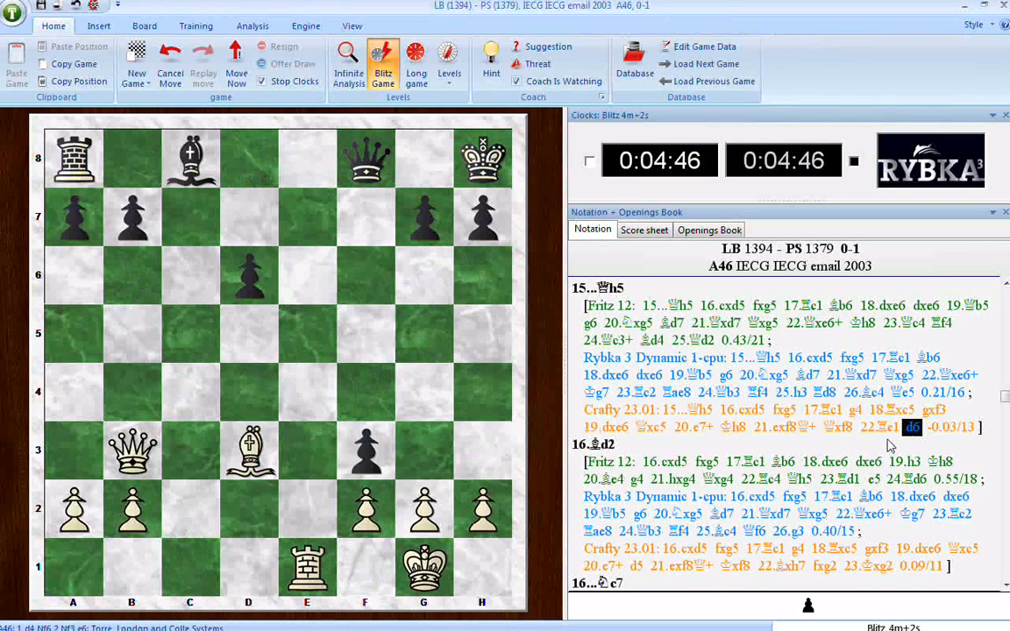
click(615, 293)
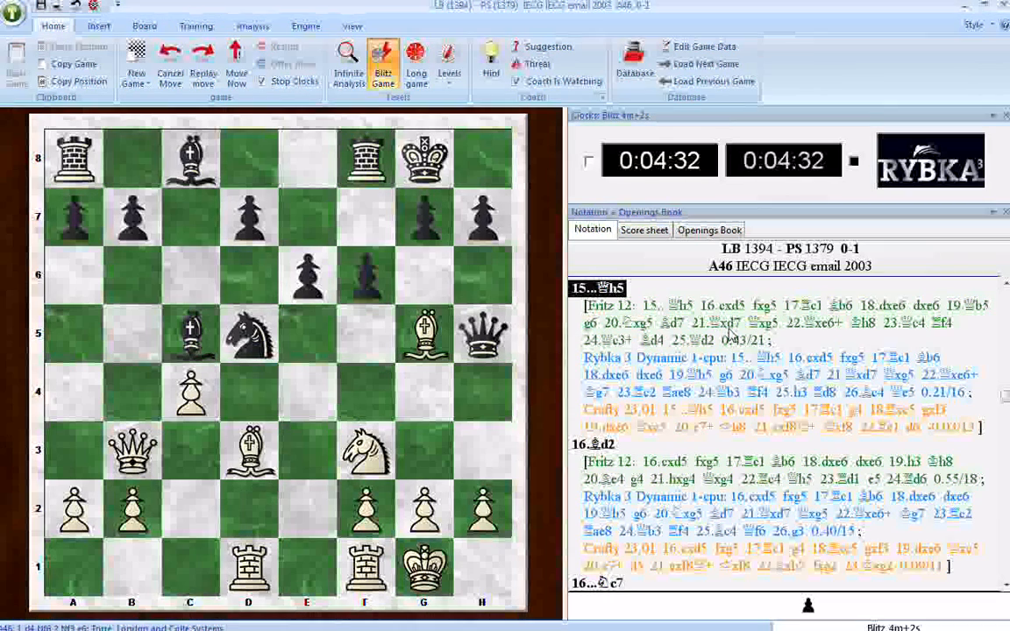
click(693, 340)
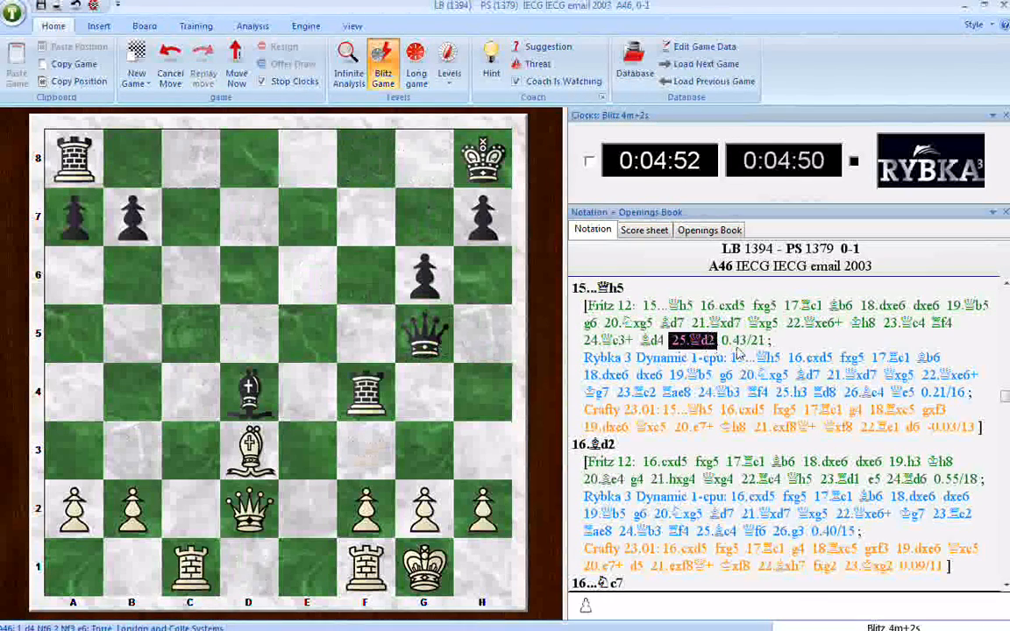
click(616, 291)
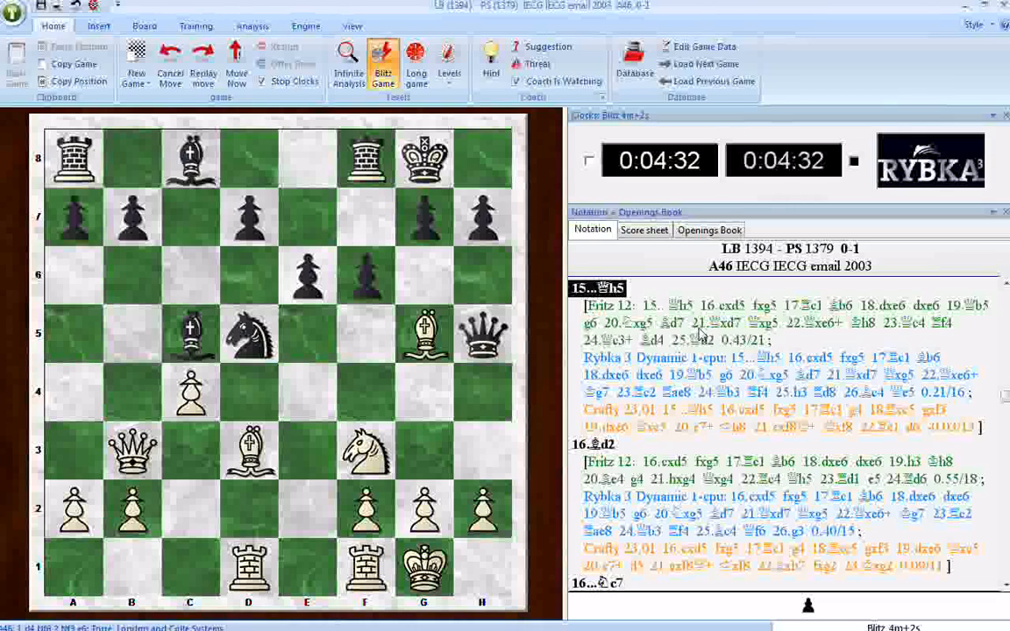
Step: Compare the replies Kh8 and Kg7 to 22.Qxe6+ in the Fritz 12 and Rybka 3 variations, and look over the notation's end and start
click(801, 325)
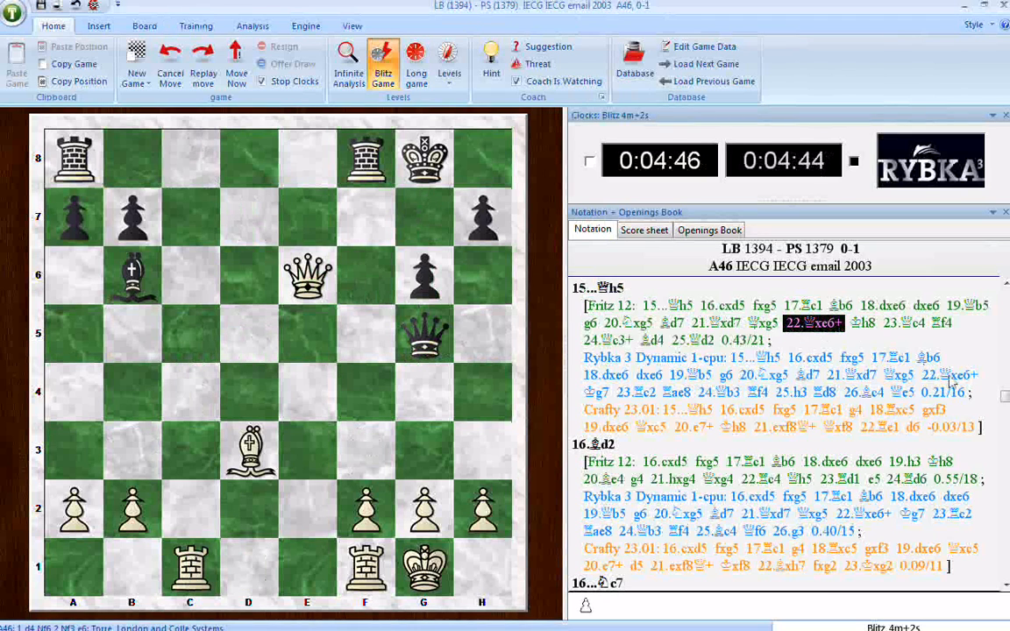
click(820, 327)
click(947, 378)
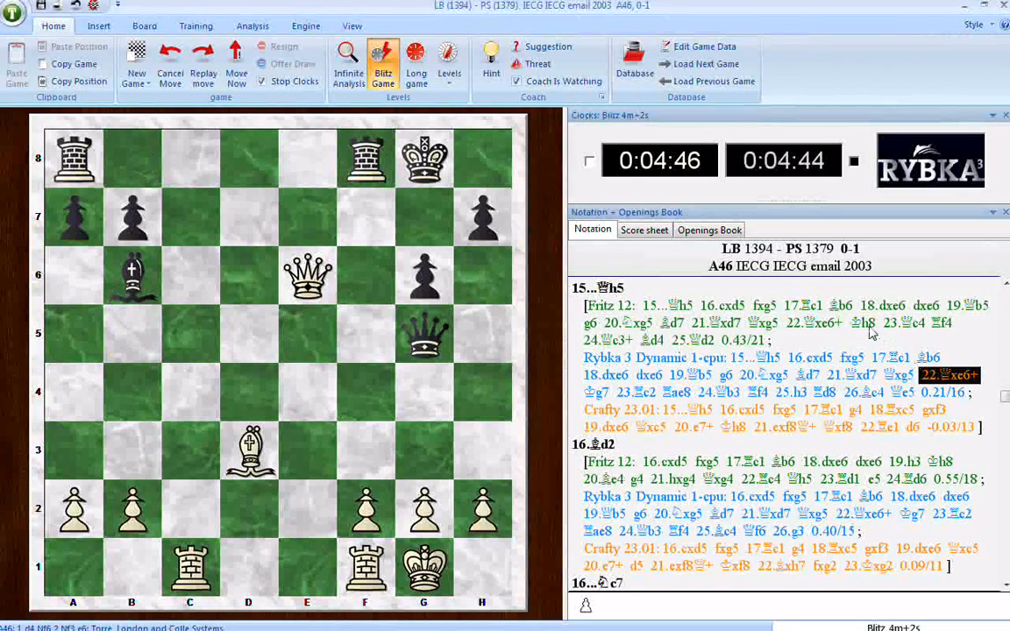
click(865, 325)
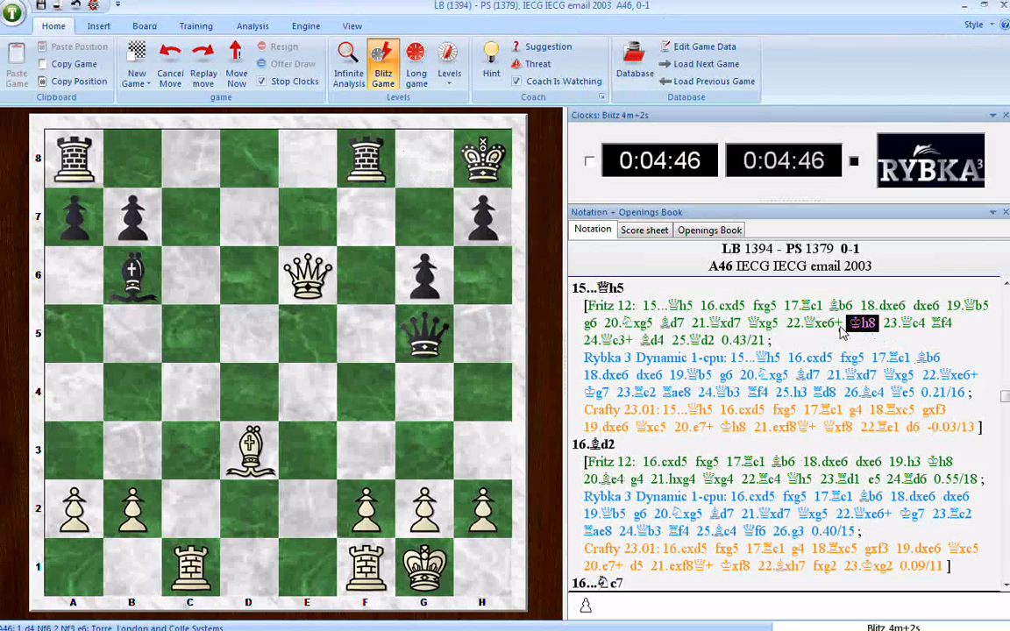
click(799, 326)
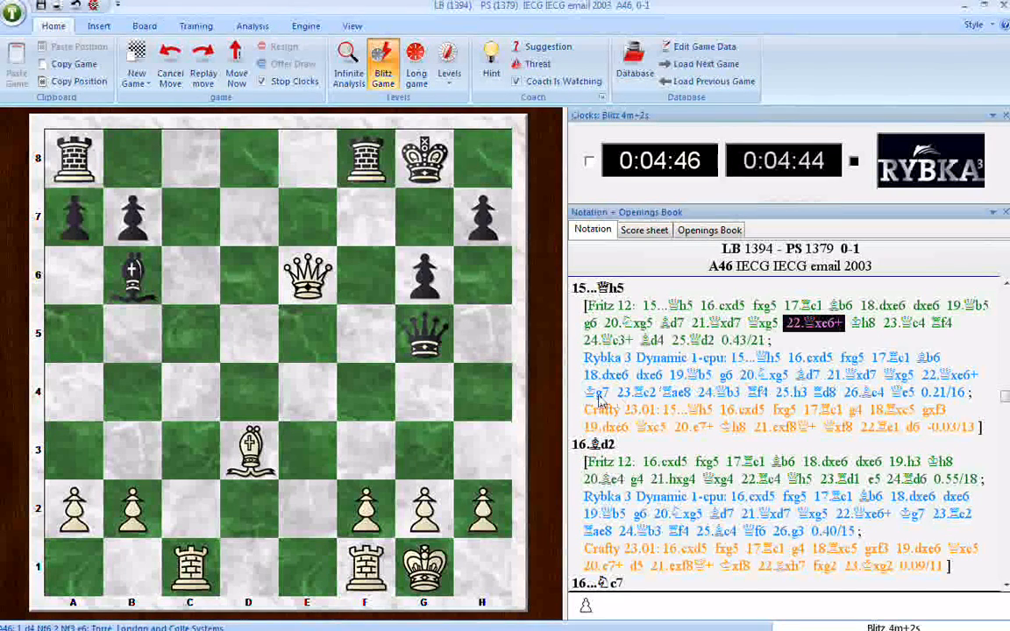
click(596, 393)
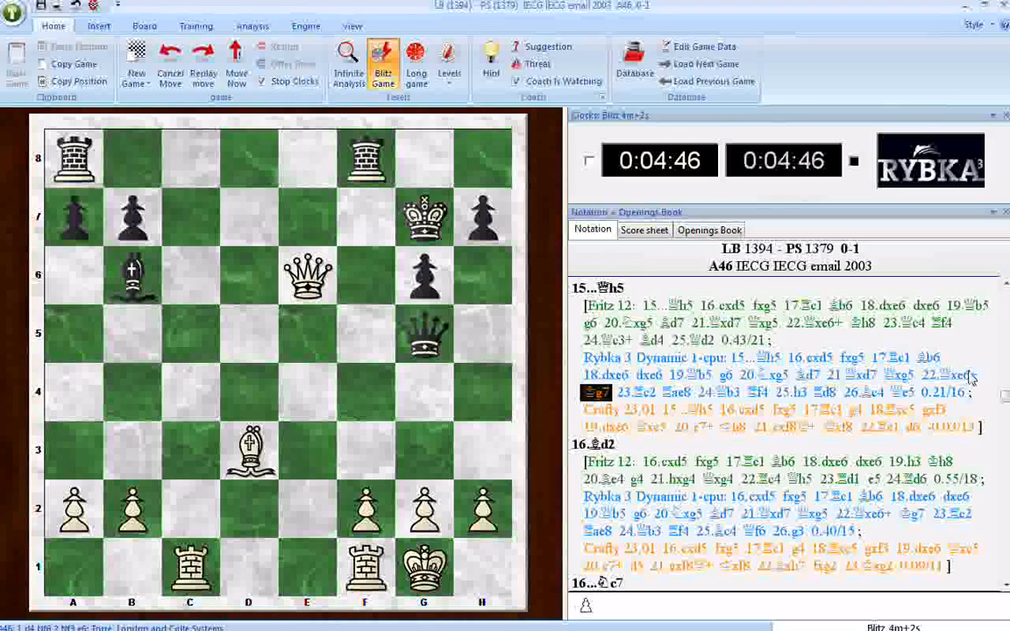
drag(1005, 399, 1006, 571)
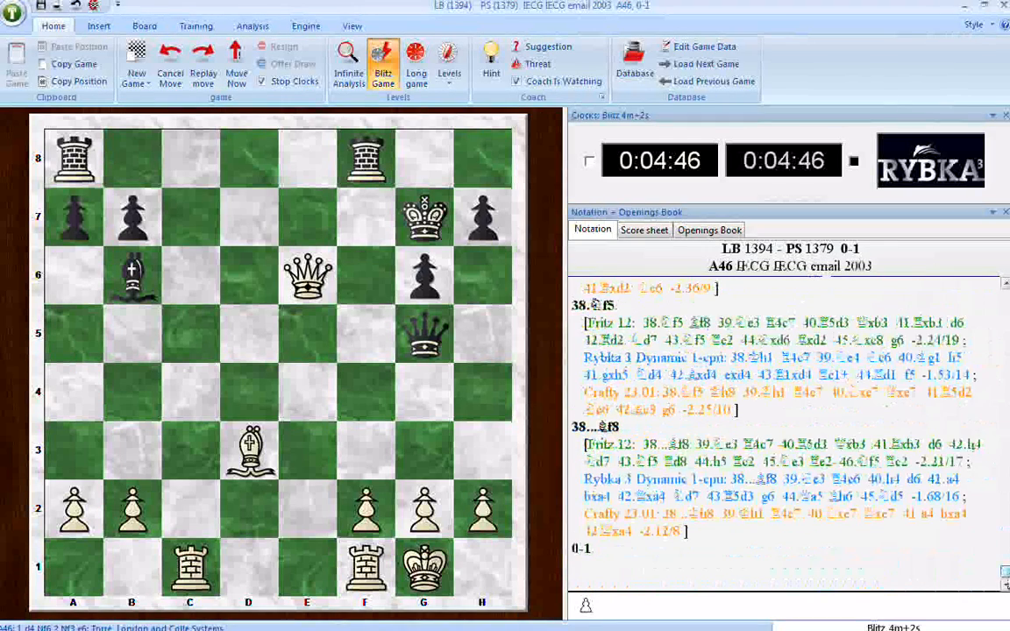
drag(1006, 574, 1006, 294)
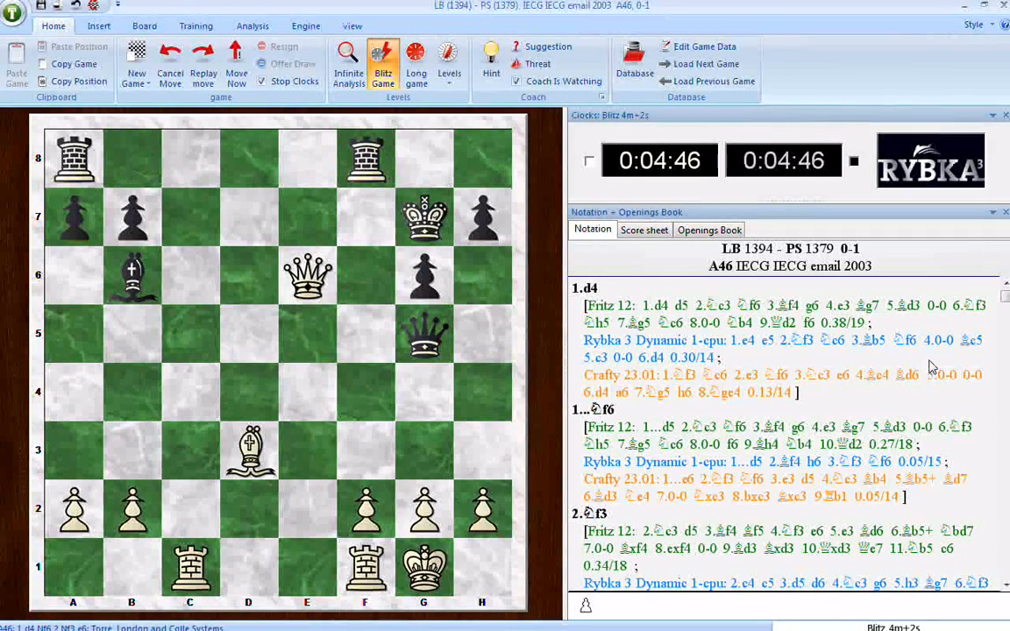
Step: Look through the installed chess engines available for loading and close the list without changing the engine
key(F3)
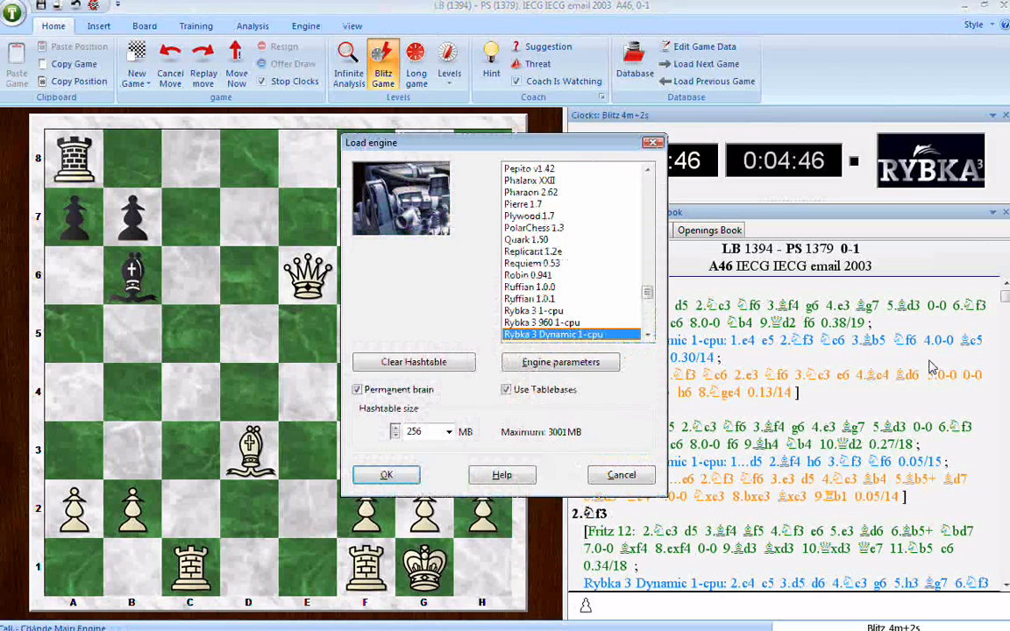
drag(647, 291, 650, 223)
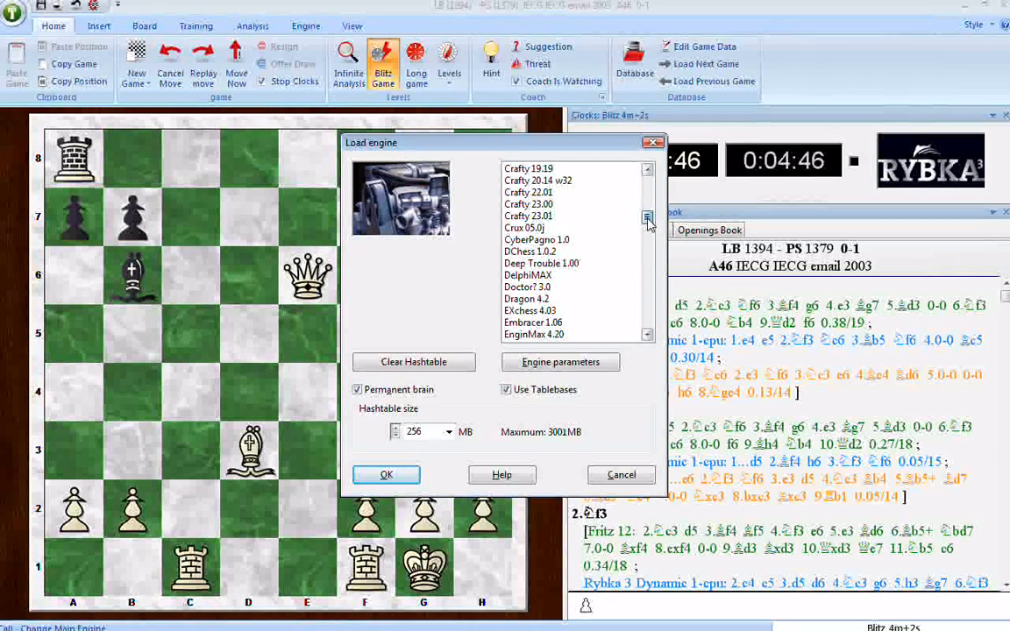
drag(647, 220, 648, 257)
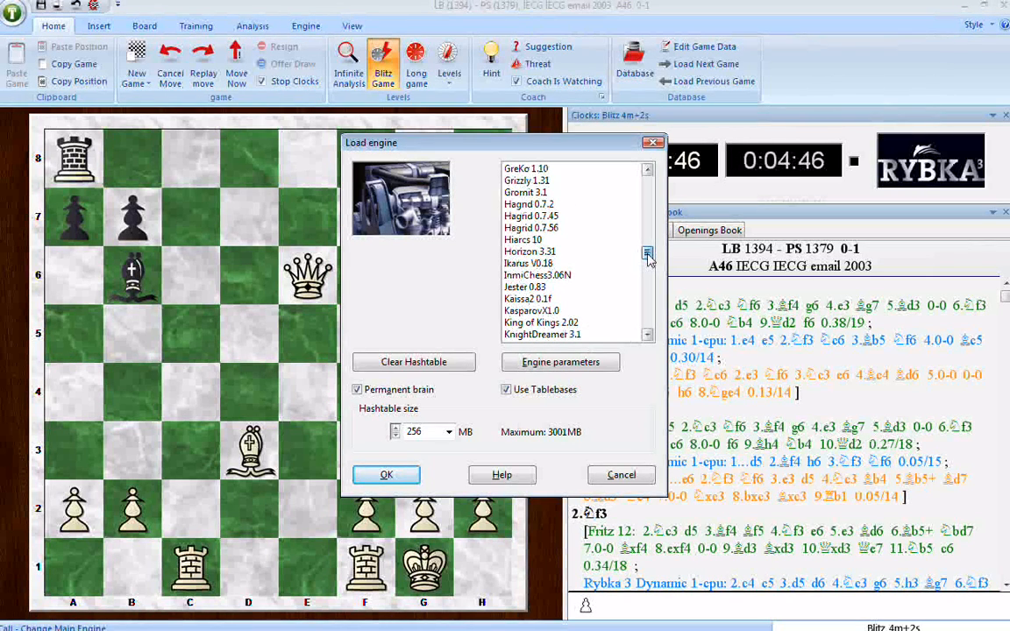
drag(648, 257, 648, 256)
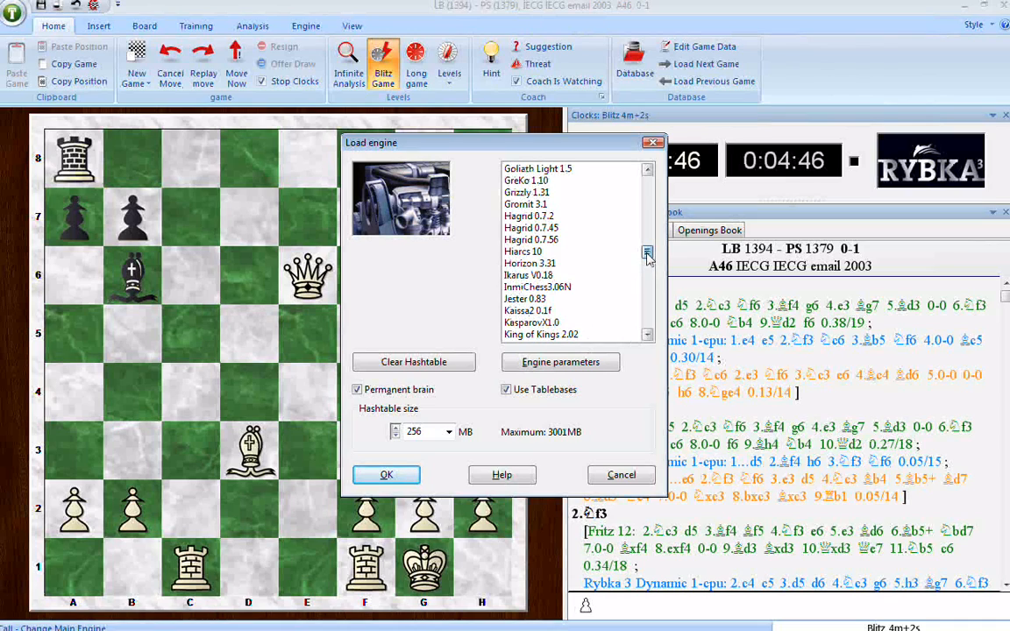
drag(648, 256, 648, 175)
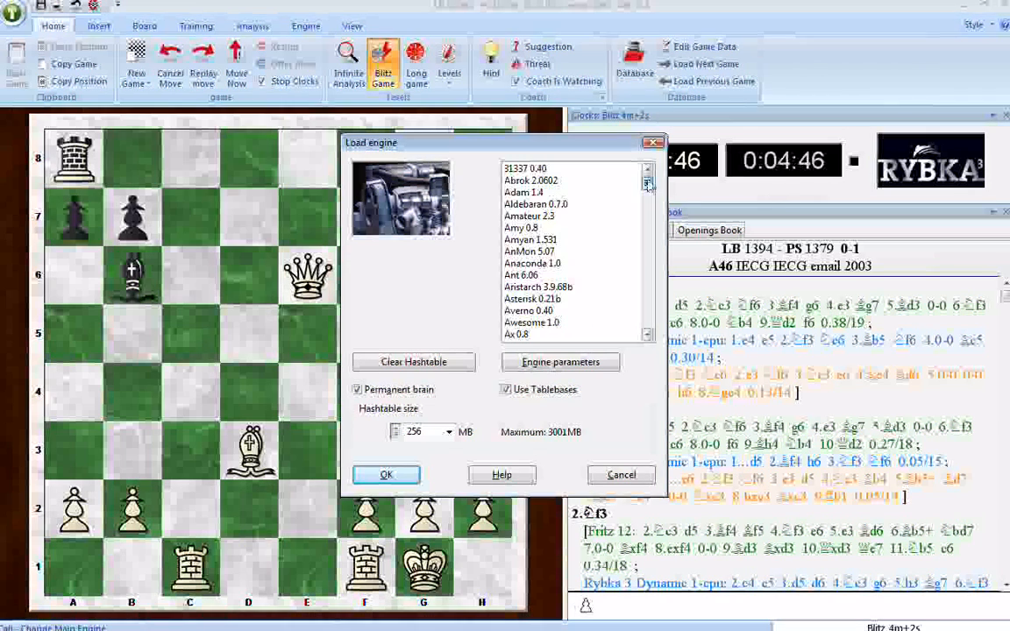
click(619, 476)
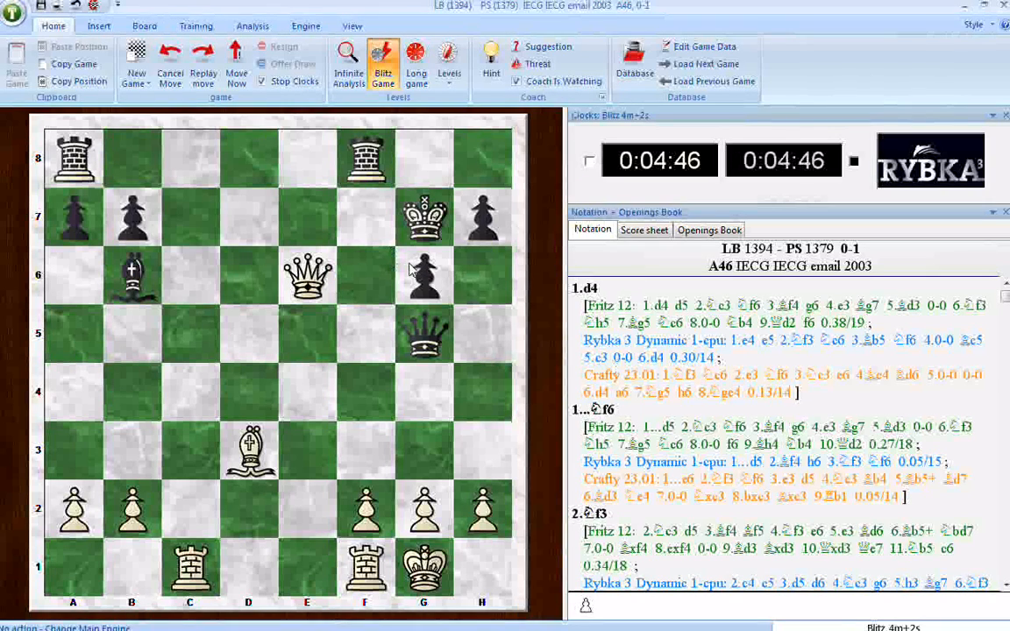
Step: Review the Compare Analysis settings for game 10 in the database, the unannotated IECG email game, and close them without starting an analysis
key(F12)
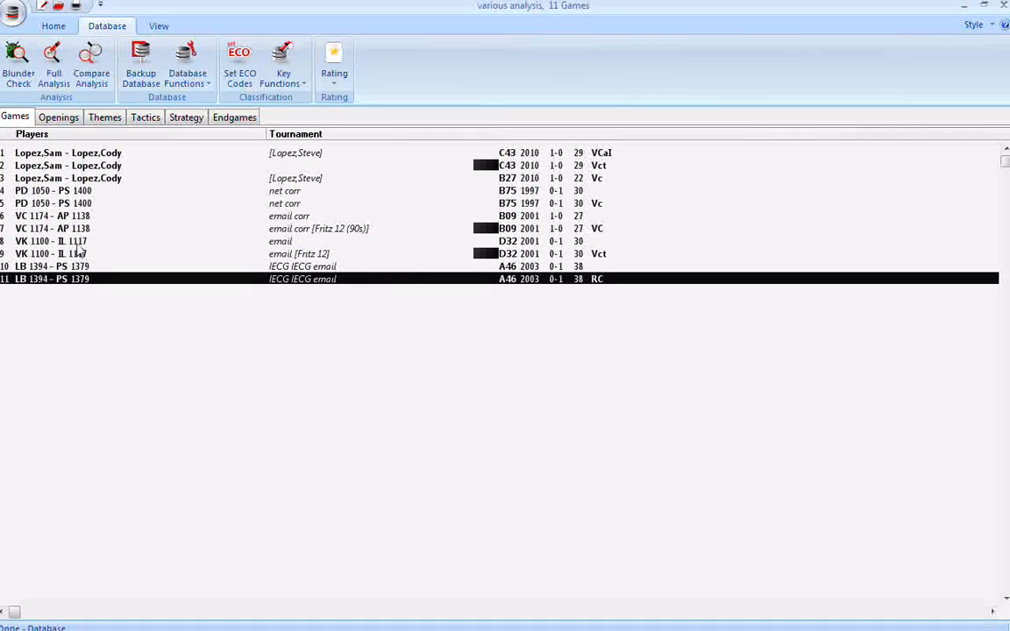
key(Up)
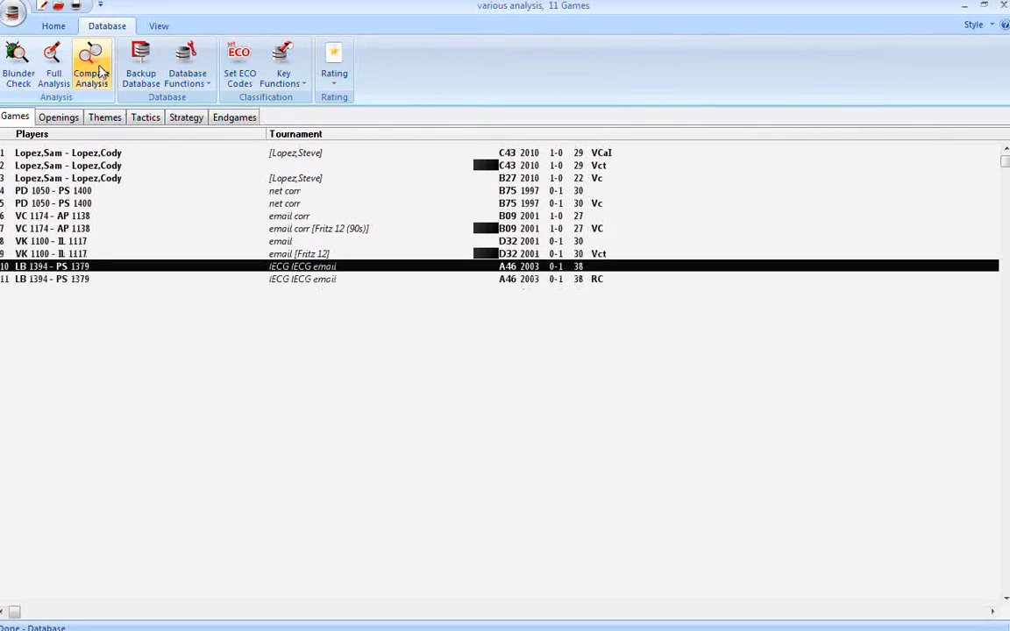
click(99, 72)
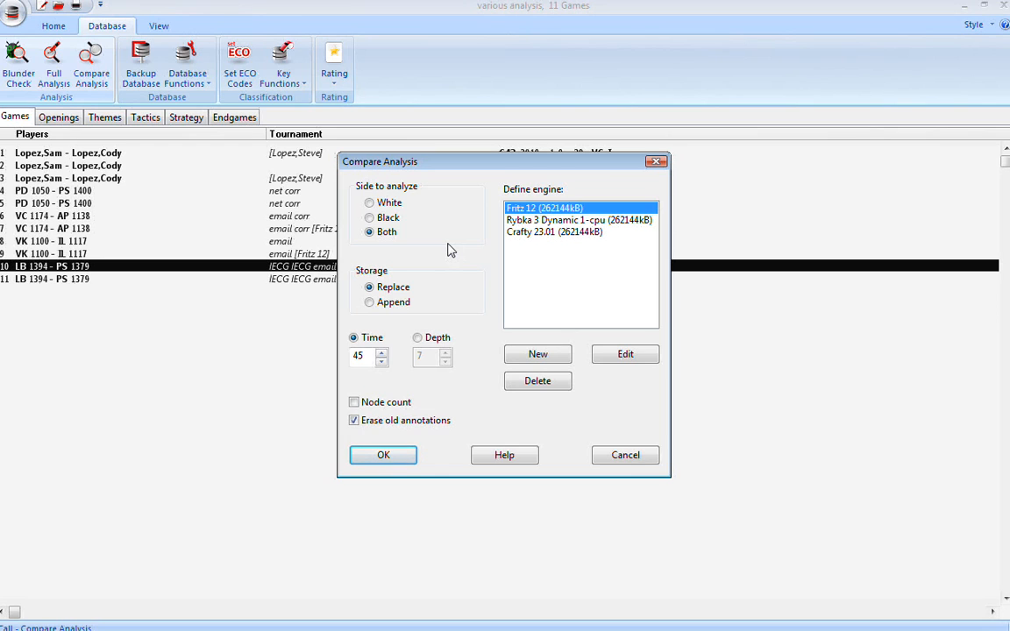
click(626, 456)
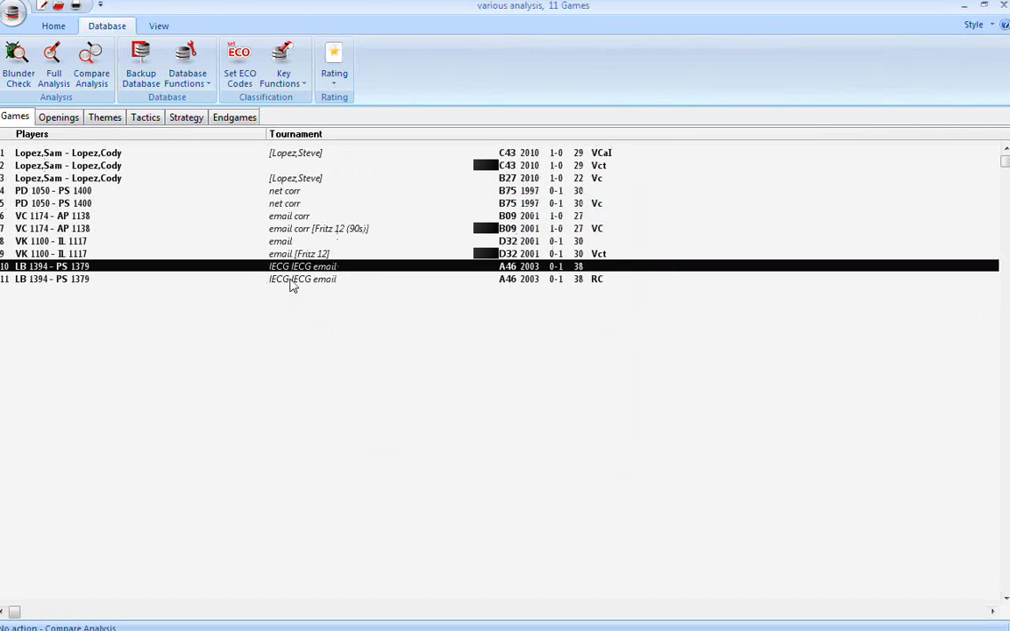
Step: Reopen the annotated IECG email game, game 11, look over its engine variations, and return to the database game list
click(293, 281)
double_click(293, 281)
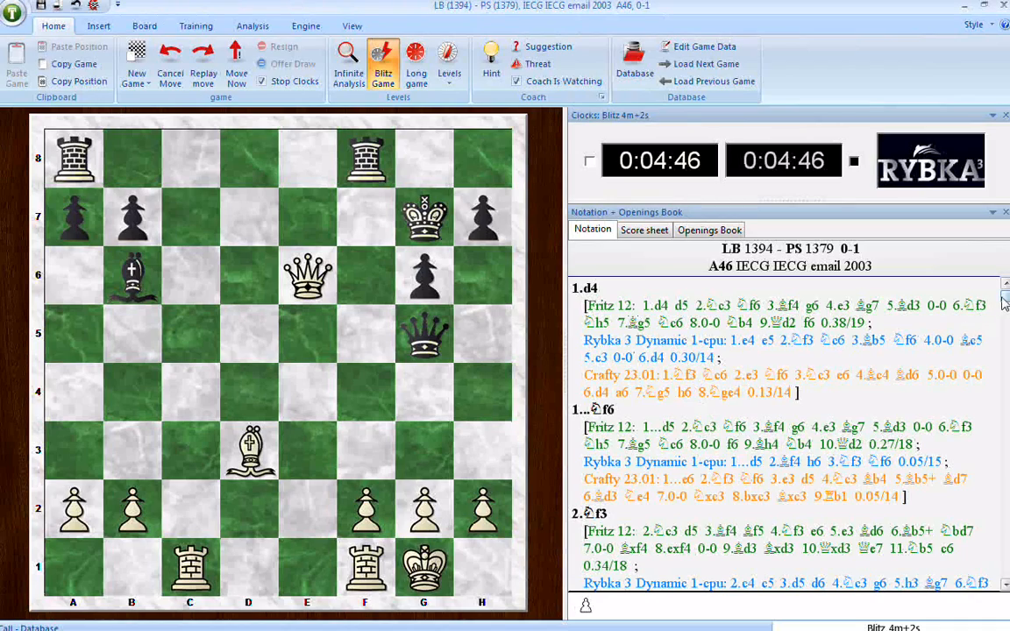
mouse_move(1005, 300)
mouse_down()
mouse_move(1005, 342)
mouse_move(1004, 298)
mouse_up()
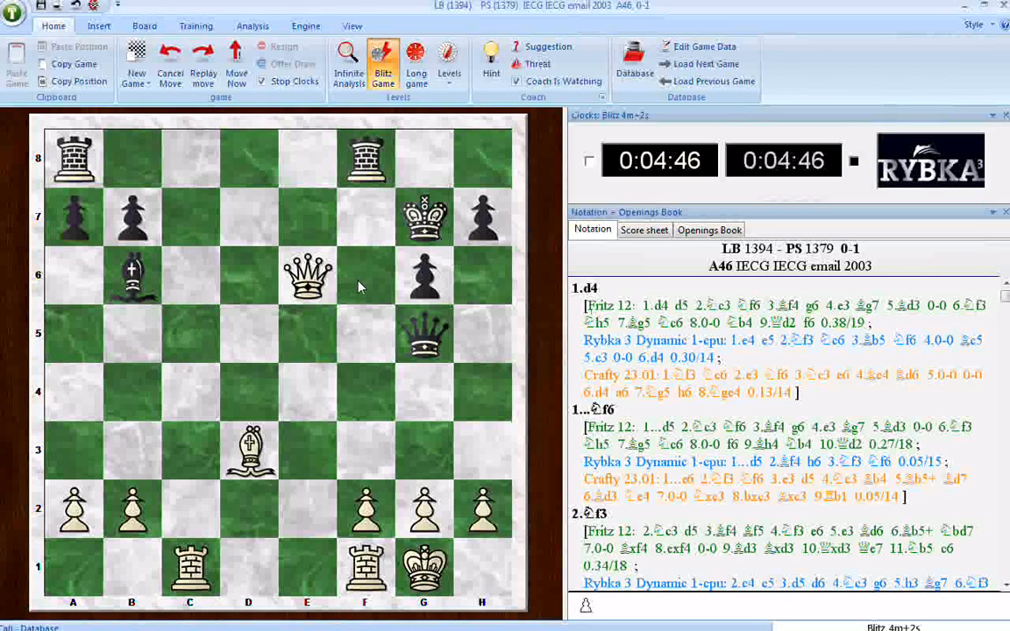
key(alt+Tab)
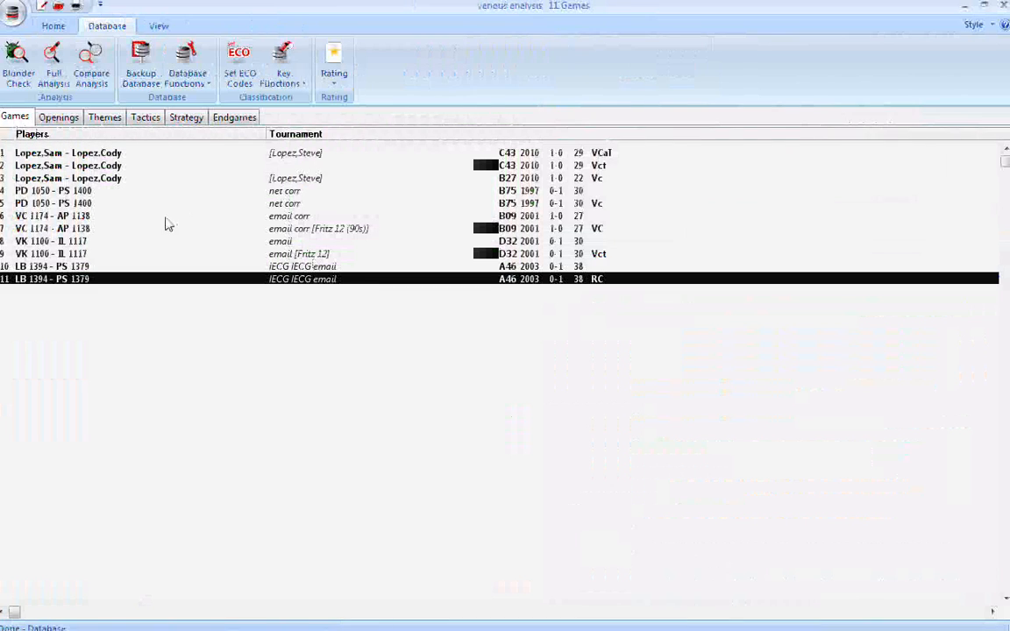